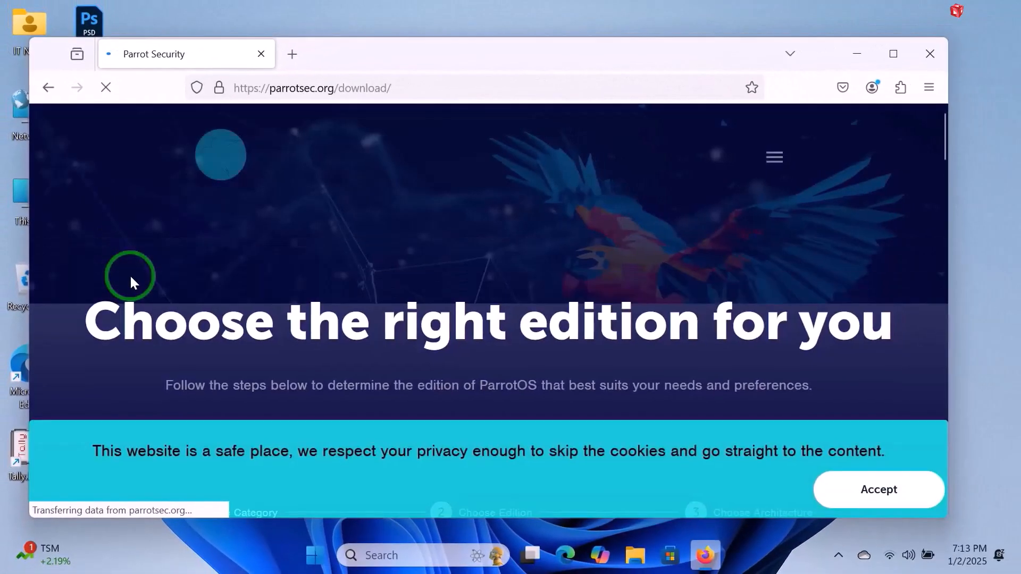
# Step: Dismiss the privacy notice and choose the Live category, Security edition and AMD64 architecture for ParrotOS
pyautogui.click(856, 503)
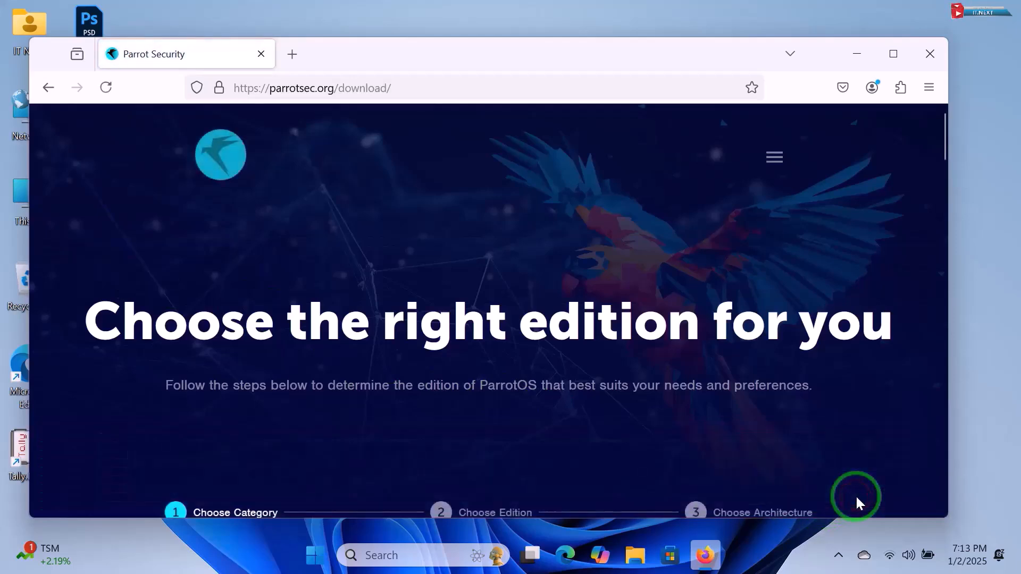
pyautogui.scroll(-2, 577, 371)
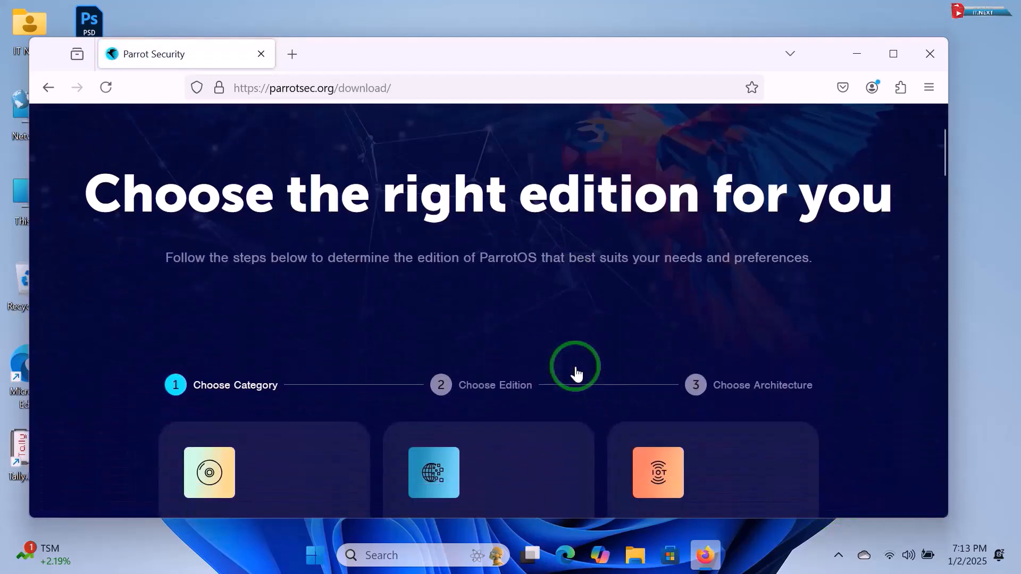
pyautogui.scroll(-3, 577, 370)
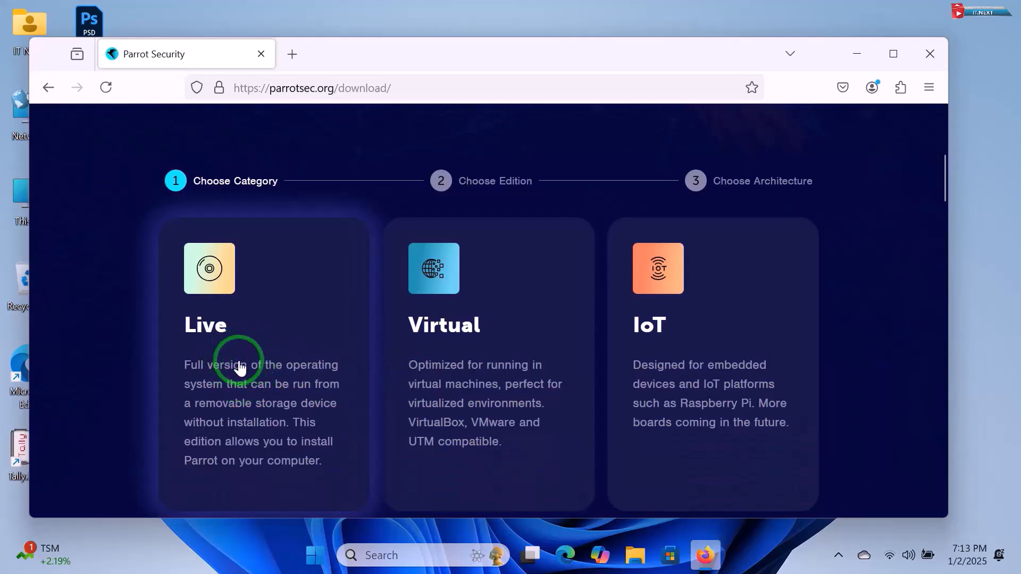
pyautogui.click(266, 377)
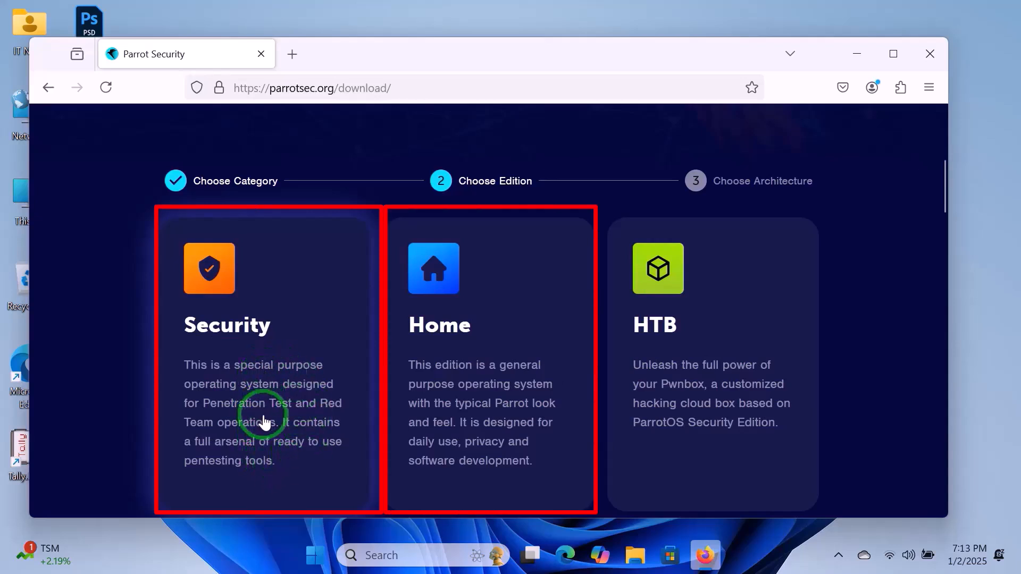
pyautogui.click(273, 375)
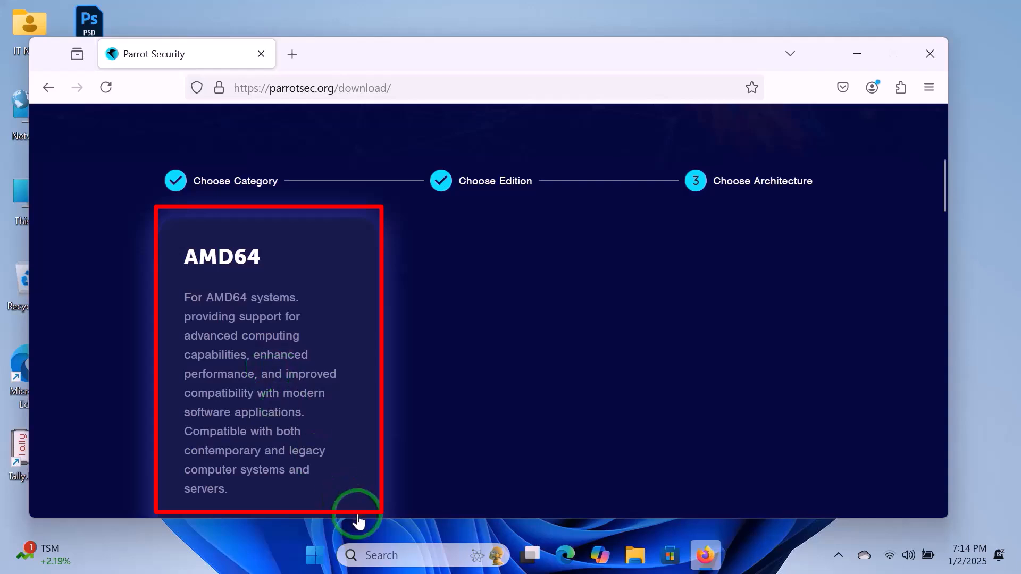
pyautogui.click(312, 393)
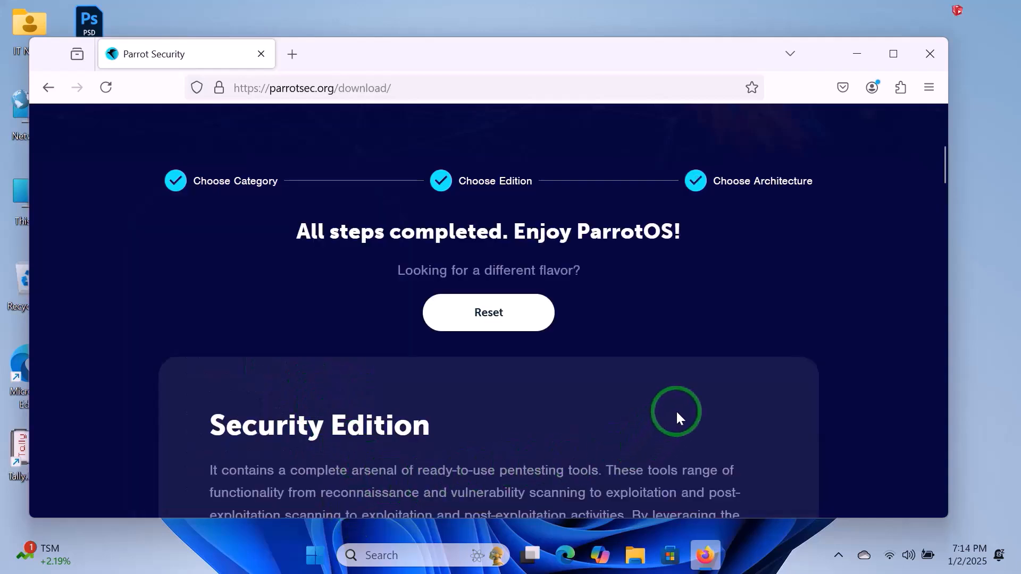
# Step: Start downloading the Security Edition image Parrot-security-6.2_amd64.iso to the Downloads folder
pyautogui.scroll(-5, 677, 414)
pyautogui.scroll(-2, 677, 414)
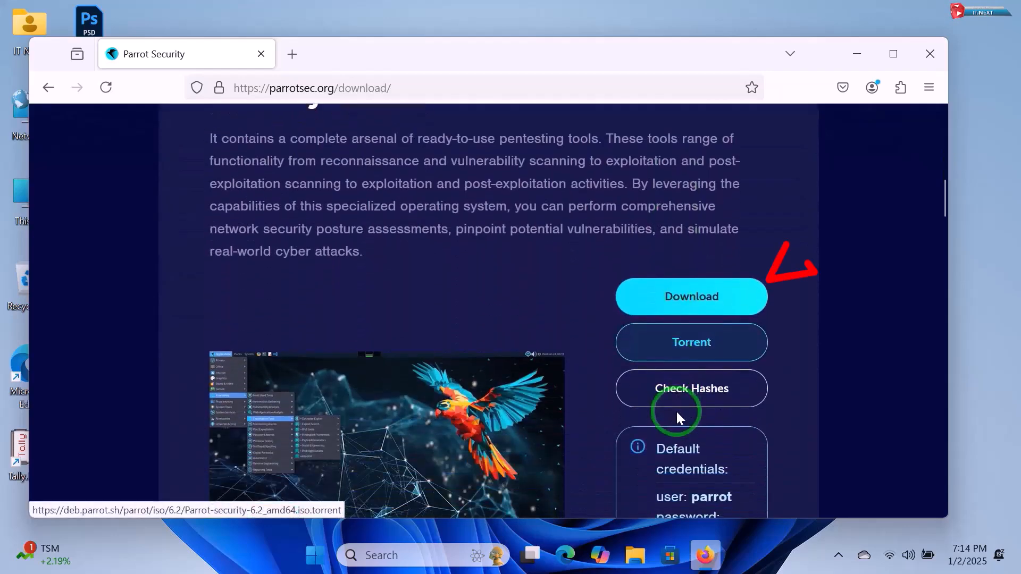
pyautogui.click(685, 305)
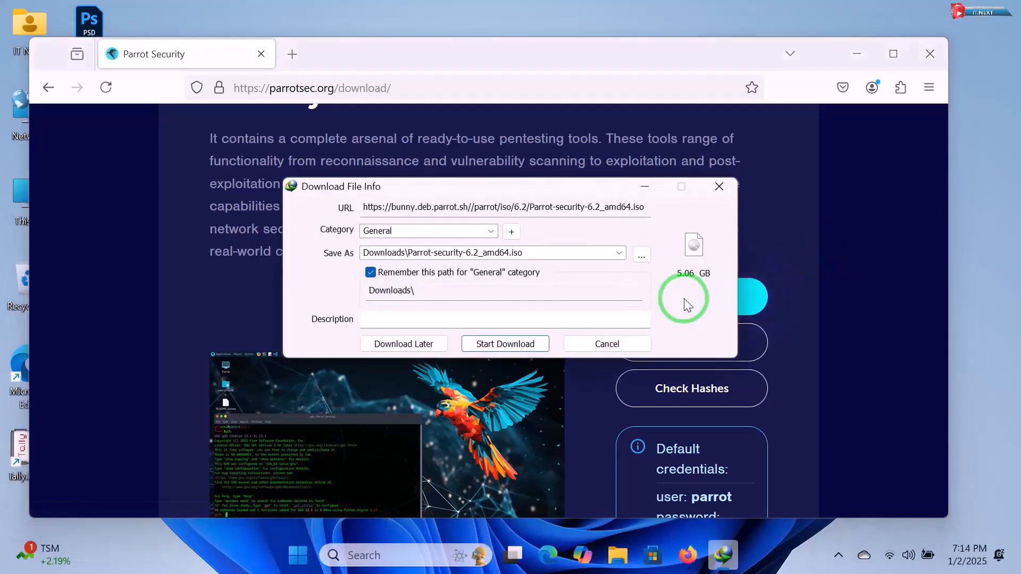
pyautogui.click(516, 343)
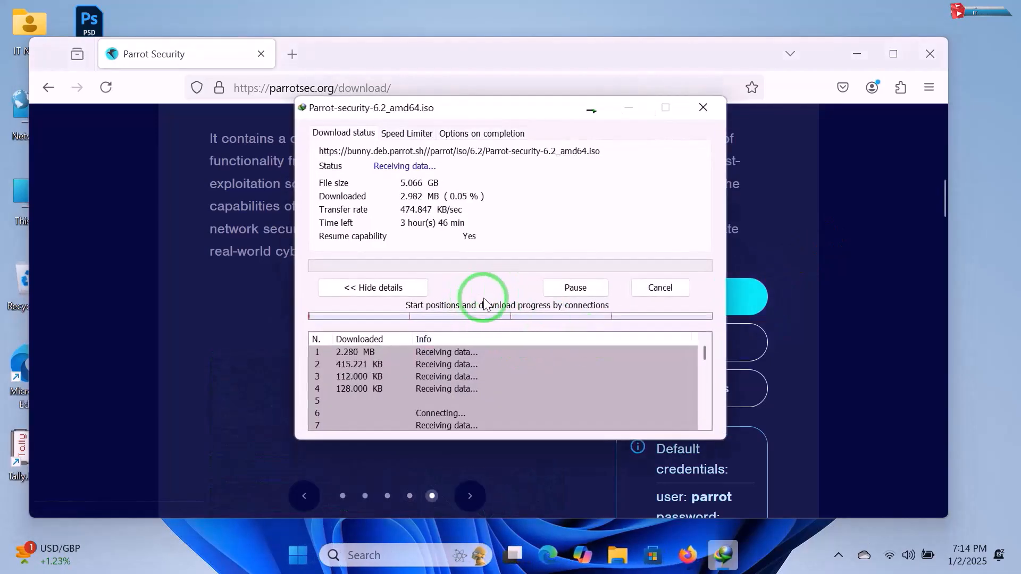
# Step: Search the web for "virtual box" in a new browser tab
pyautogui.click(292, 54)
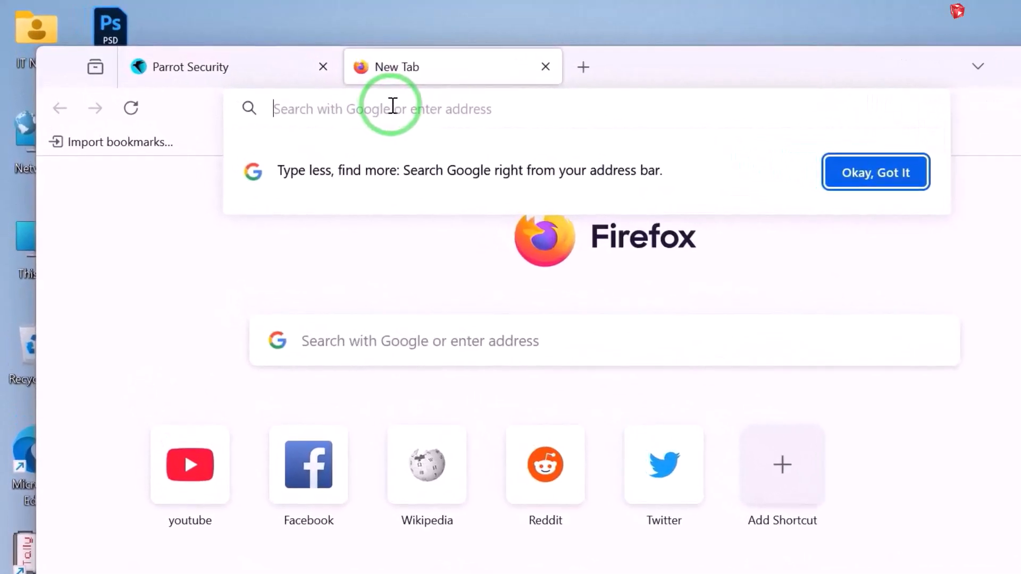
pyautogui.write('virtual box')
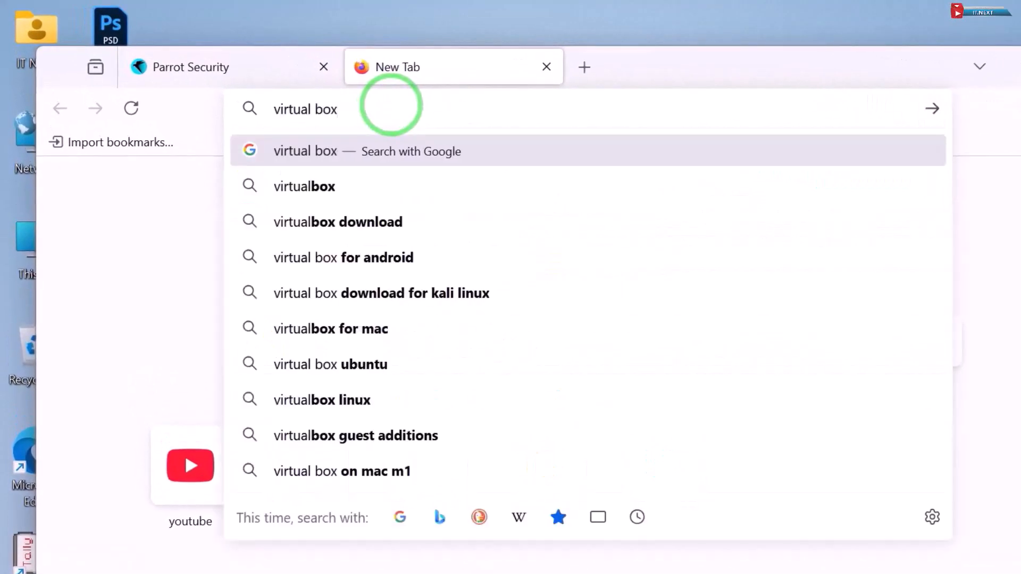
pyautogui.press('Return')
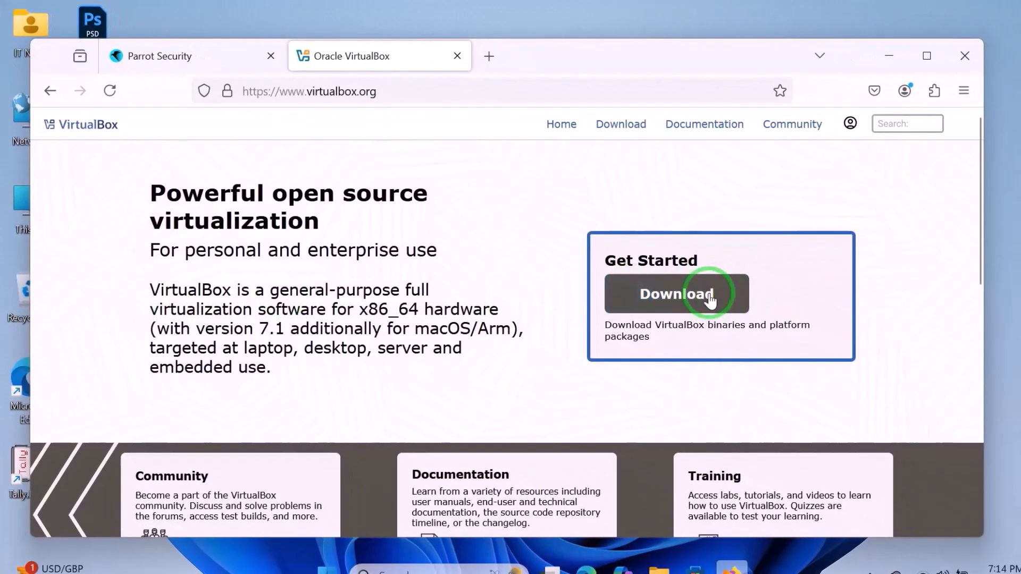
# Step: Download the VirtualBox 7.1.4 platform package for Windows hosts from the VirtualBox site and close the browser
pyautogui.click(798, 341)
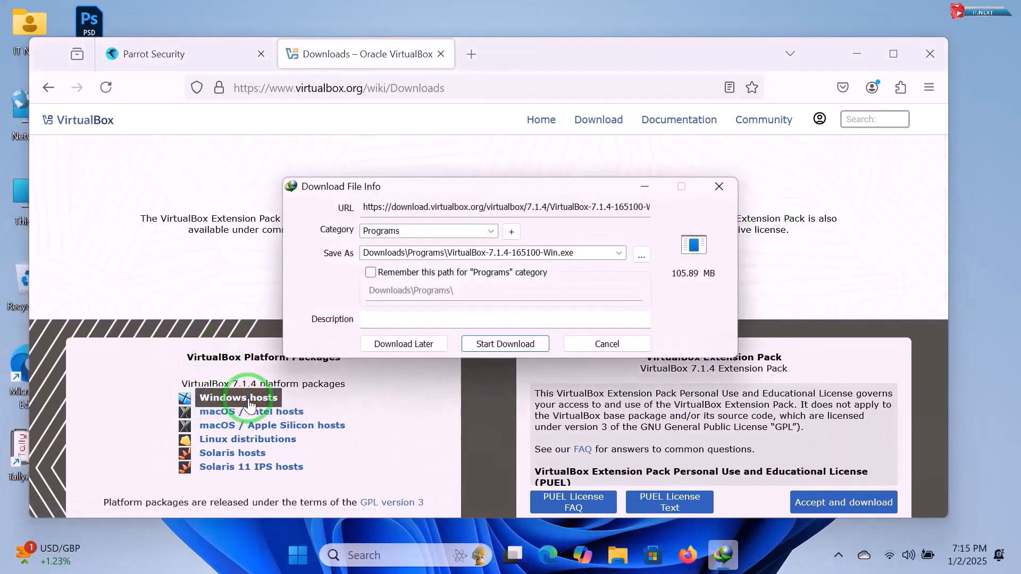
pyautogui.click(503, 345)
pyautogui.click(934, 52)
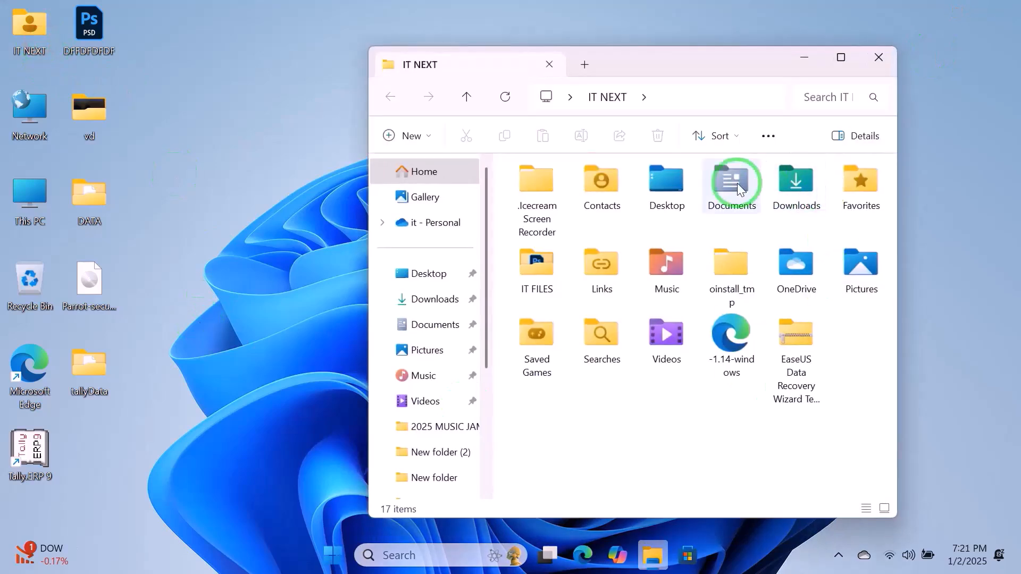
# Step: Run the VirtualBox-7.1.4-165100-Win installer from Downloads\Programs, allow it to make changes to the device and close the folder window
pyautogui.doubleClick(795, 179)
pyautogui.doubleClick(545, 211)
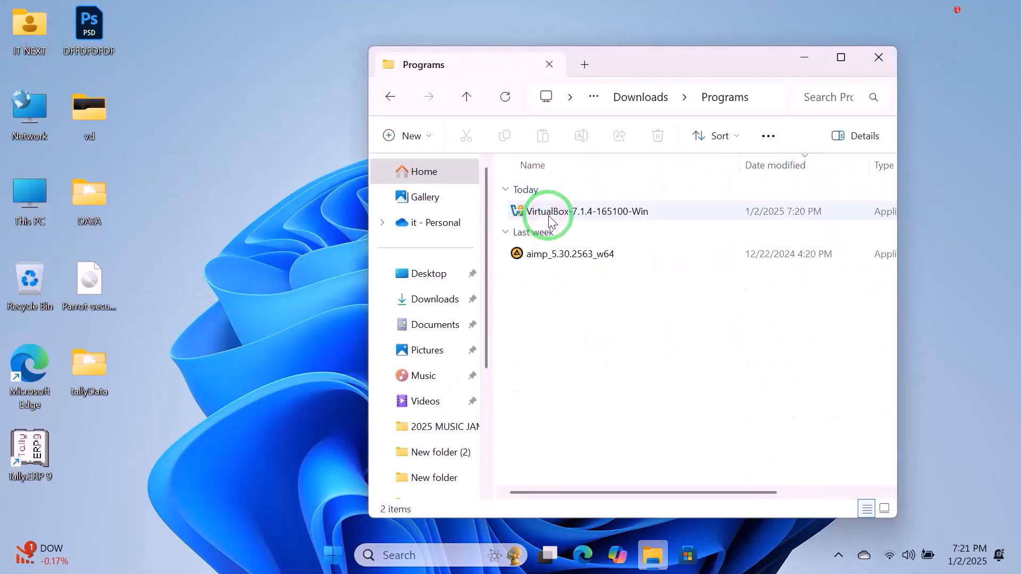
pyautogui.doubleClick(584, 211)
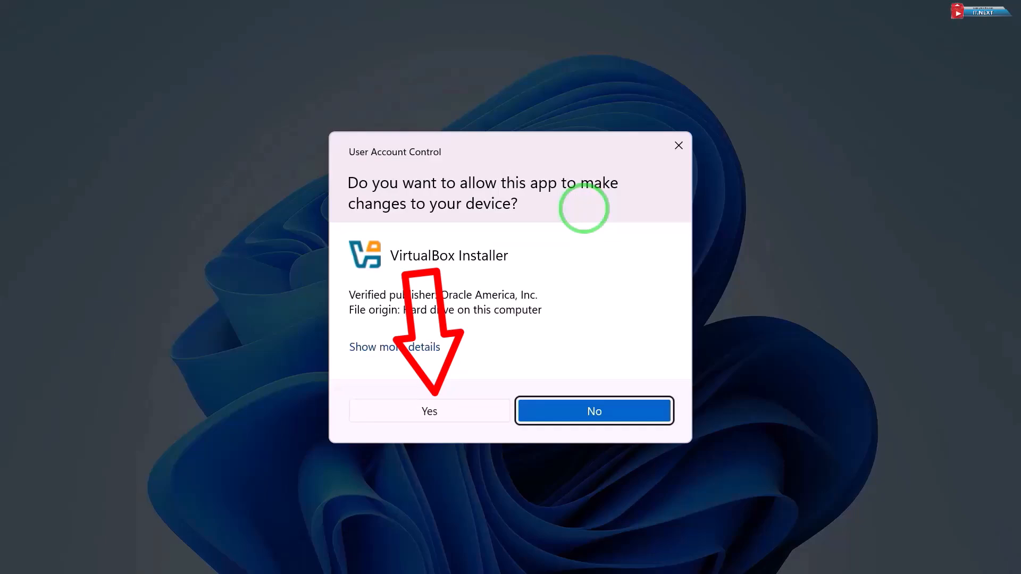
pyautogui.click(429, 411)
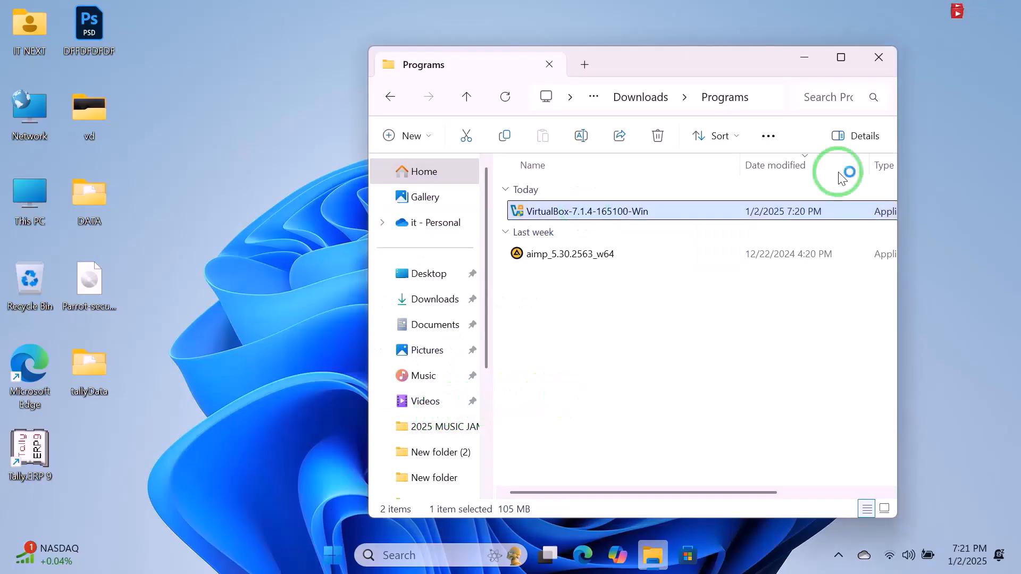
pyautogui.click(878, 58)
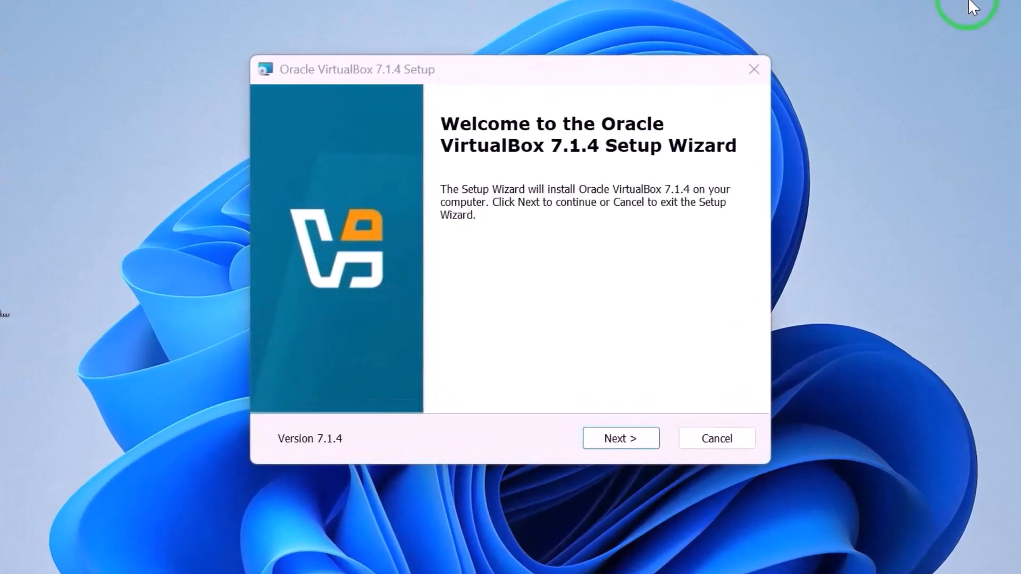
# Step: Pass the setup wizard's welcome page and accept the terms of the VirtualBox license agreement
pyautogui.click(638, 447)
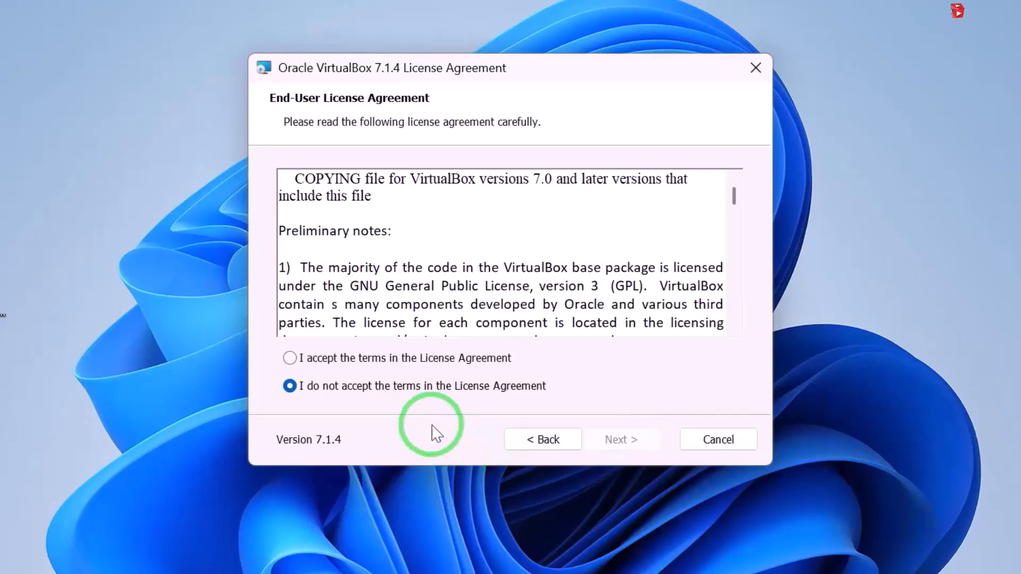
pyautogui.click(292, 360)
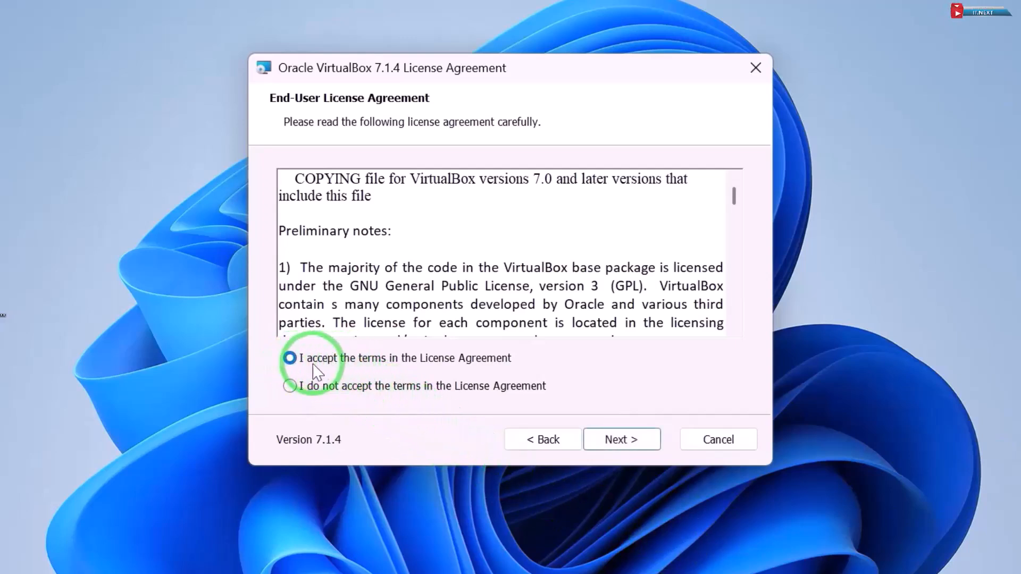
pyautogui.click(630, 440)
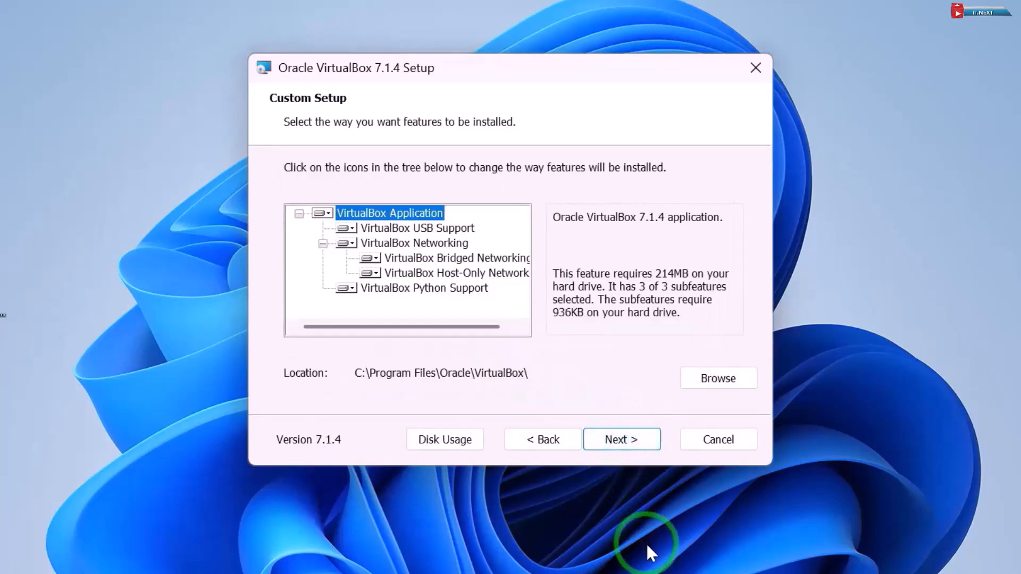
# Step: Keep the default VirtualBox features and install location, and agree to proceed despite the network interface and Python dependency notices
pyautogui.click(621, 439)
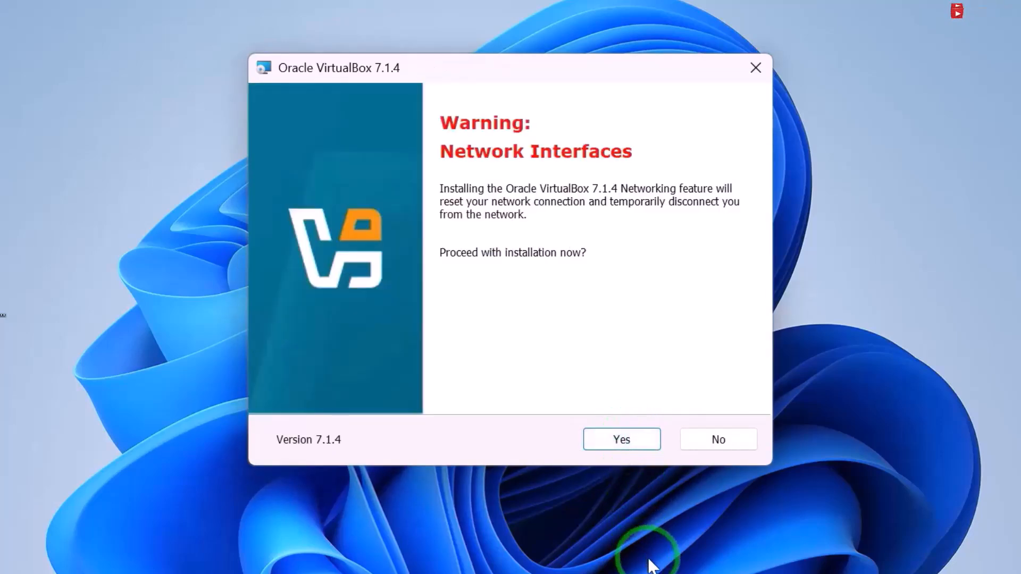
pyautogui.click(631, 442)
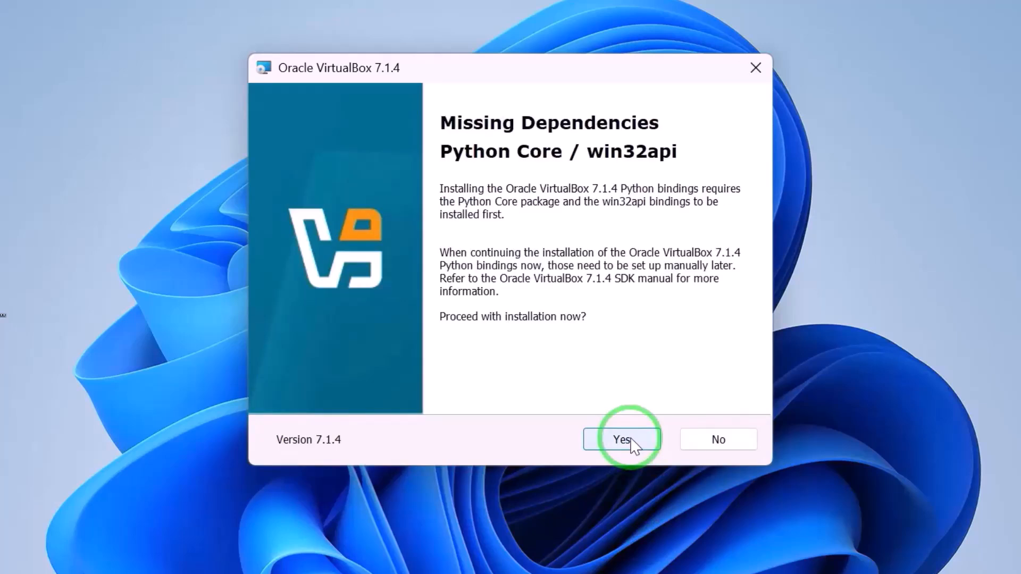
pyautogui.click(621, 443)
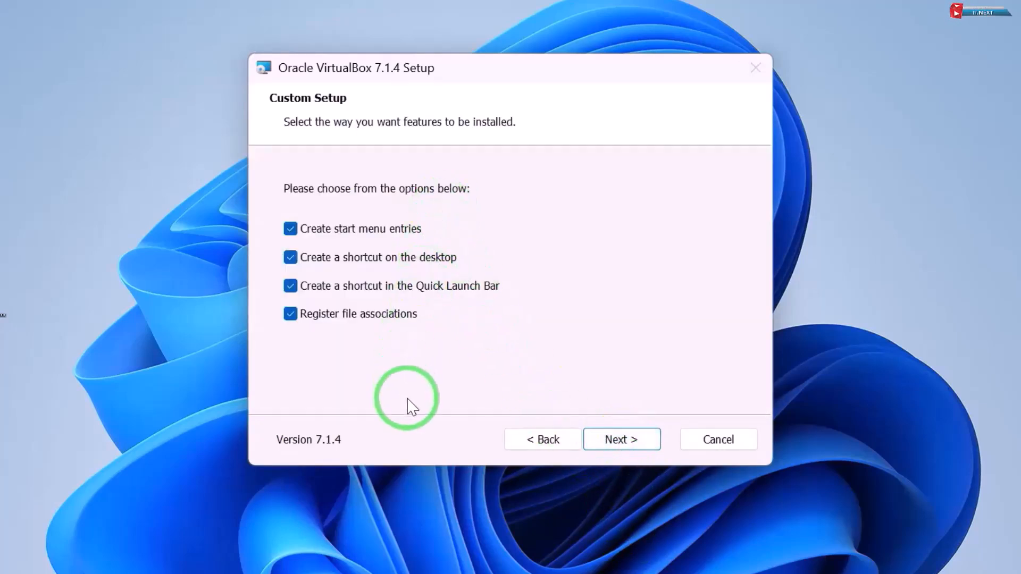
# Step: Install VirtualBox with all shortcut and file association options enabled, and finish the setup with the program set to start
pyautogui.click(612, 442)
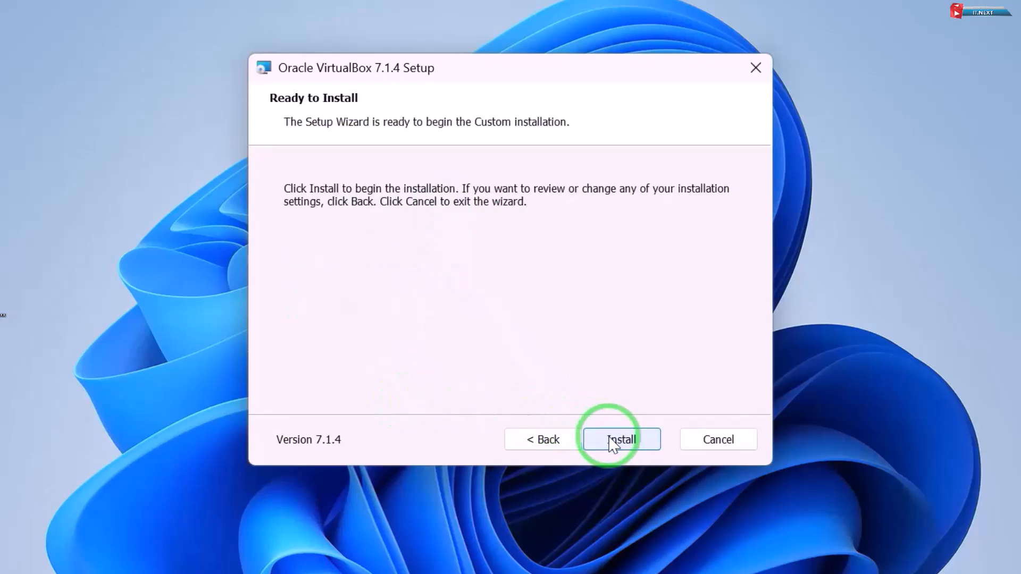
pyautogui.click(644, 443)
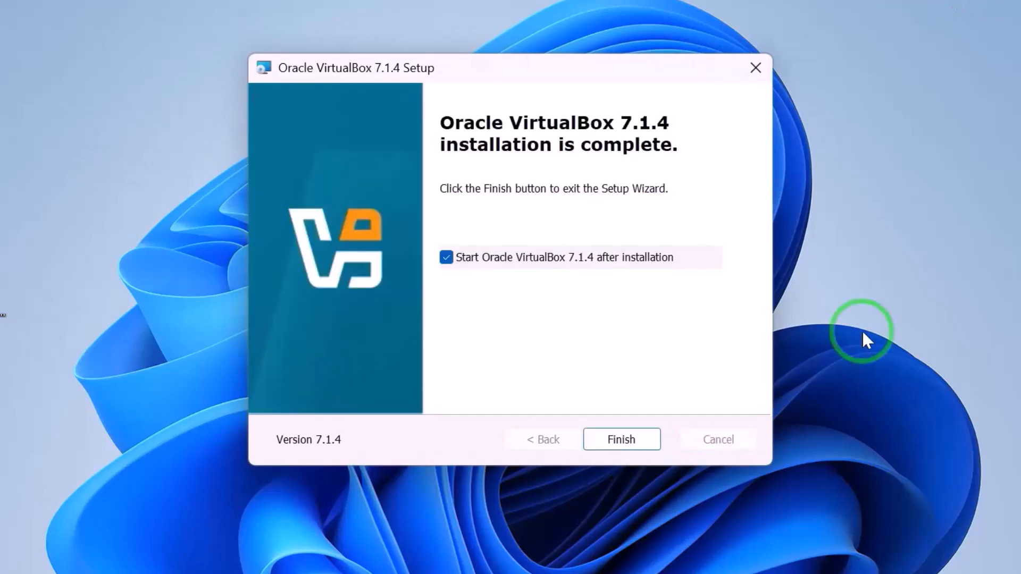
pyautogui.click(639, 441)
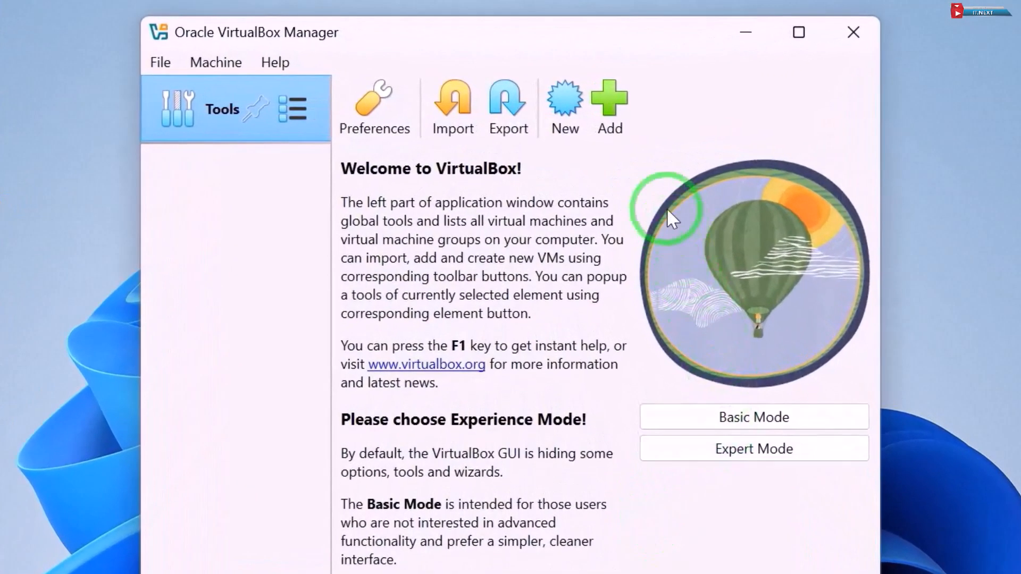
# Step: Create a new virtual machine named ParrotOS with Parrot-security-6.1_amd64.iso from the Desktop as its ISO image, and continue to the hardware settings
pyautogui.click(570, 110)
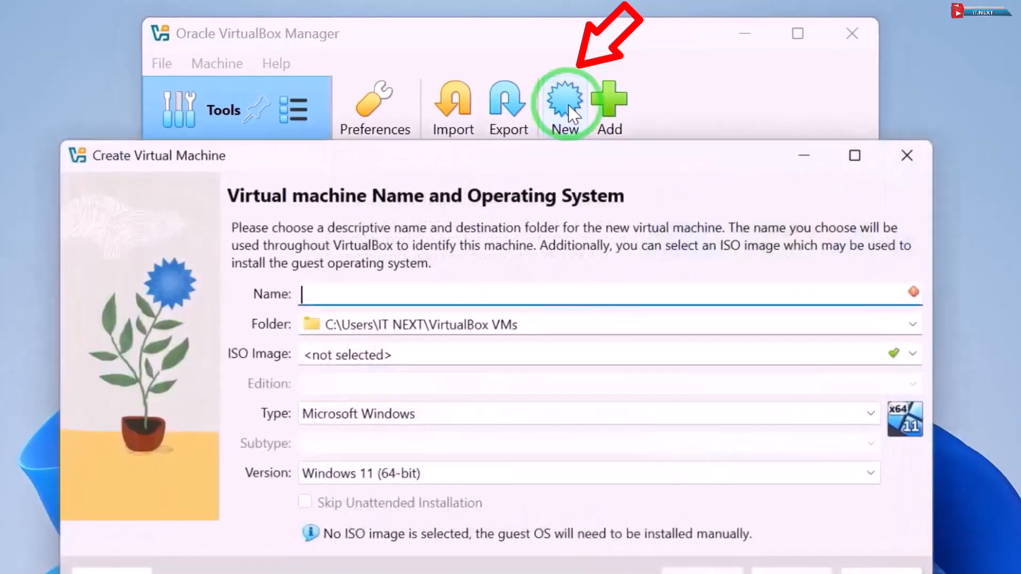
pyautogui.write('ParrotOS')
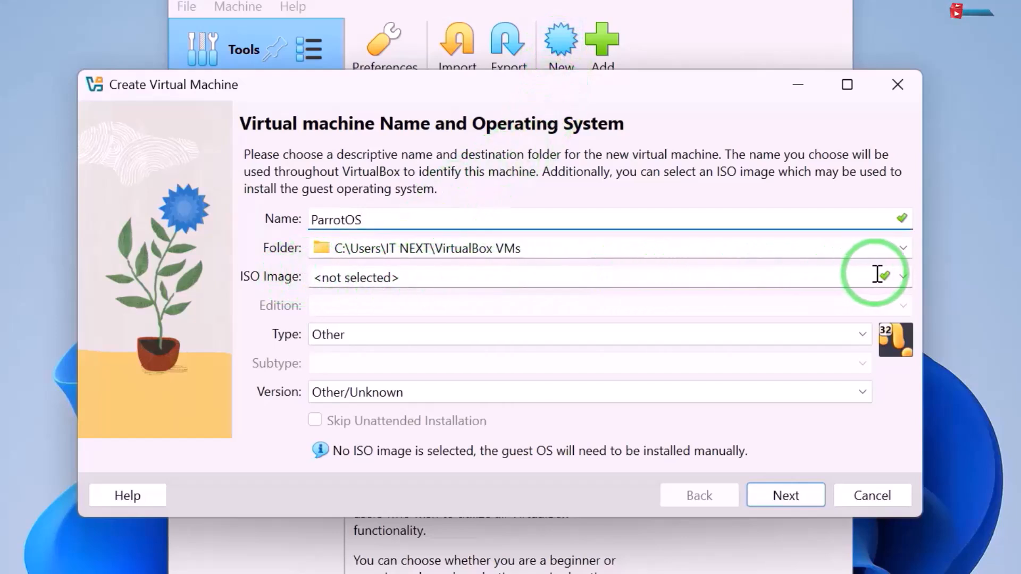
pyautogui.click(903, 276)
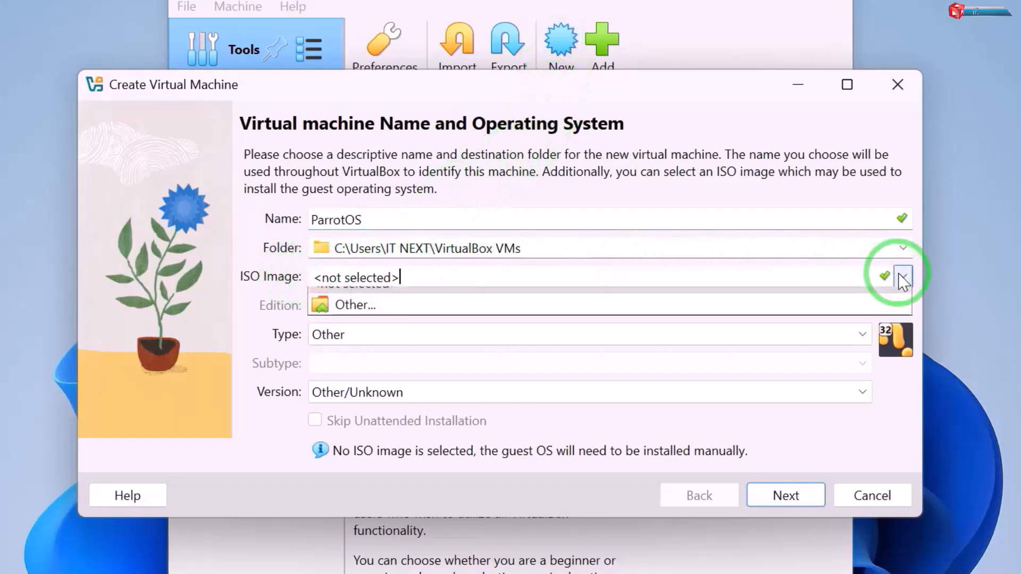
pyautogui.click(568, 321)
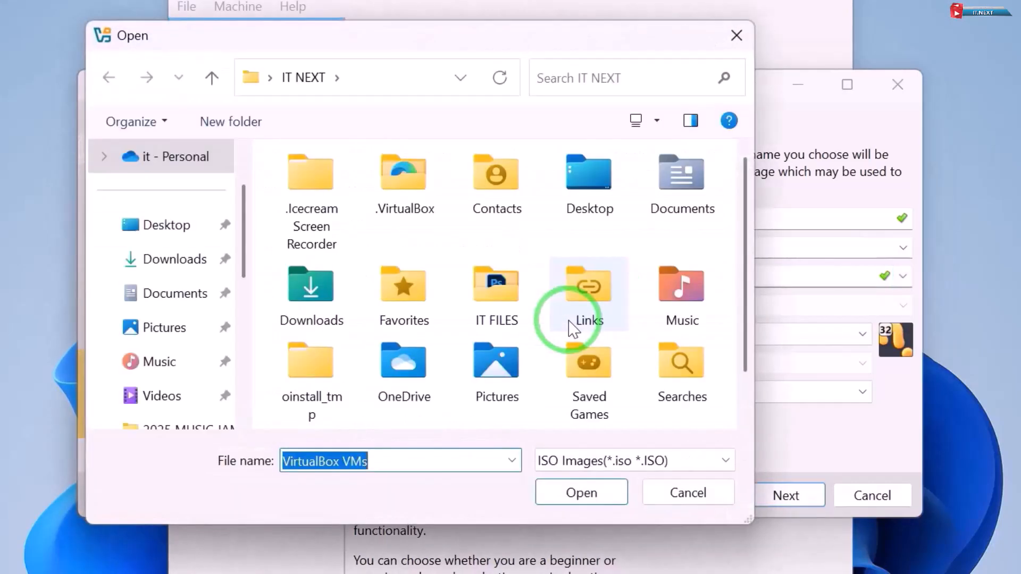
pyautogui.click(157, 226)
pyautogui.click(302, 312)
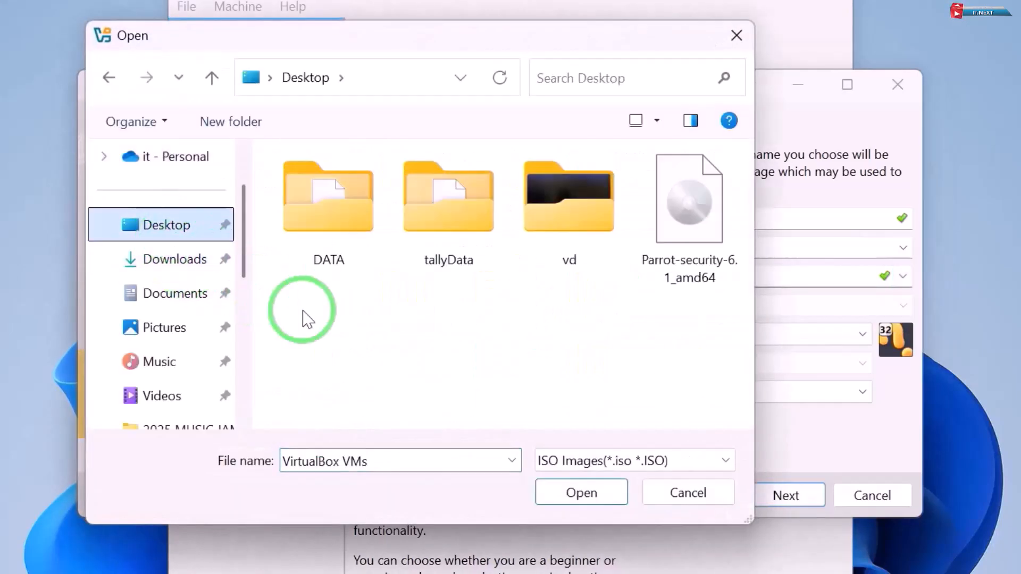
pyautogui.doubleClick(701, 218)
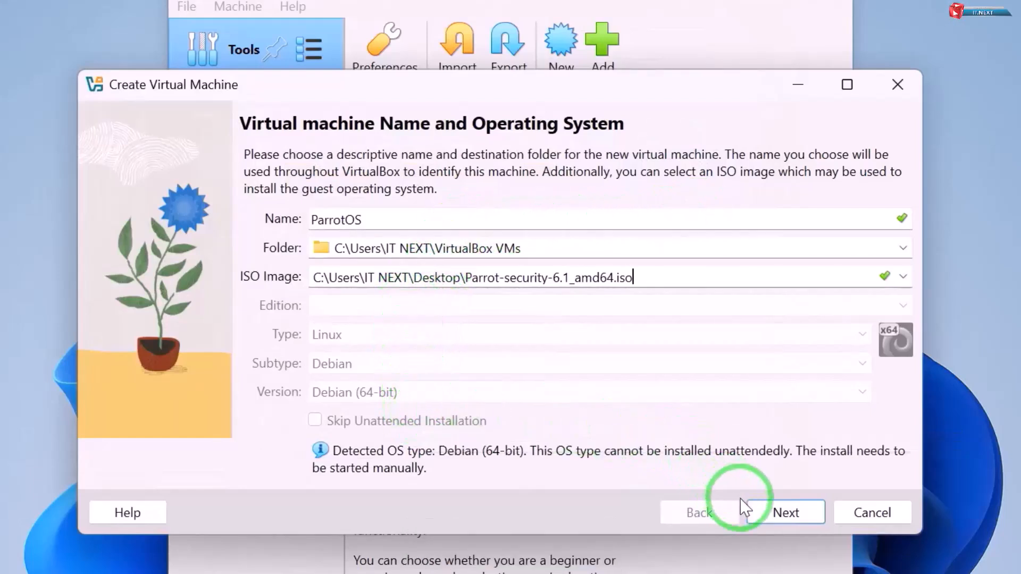
pyautogui.click(783, 513)
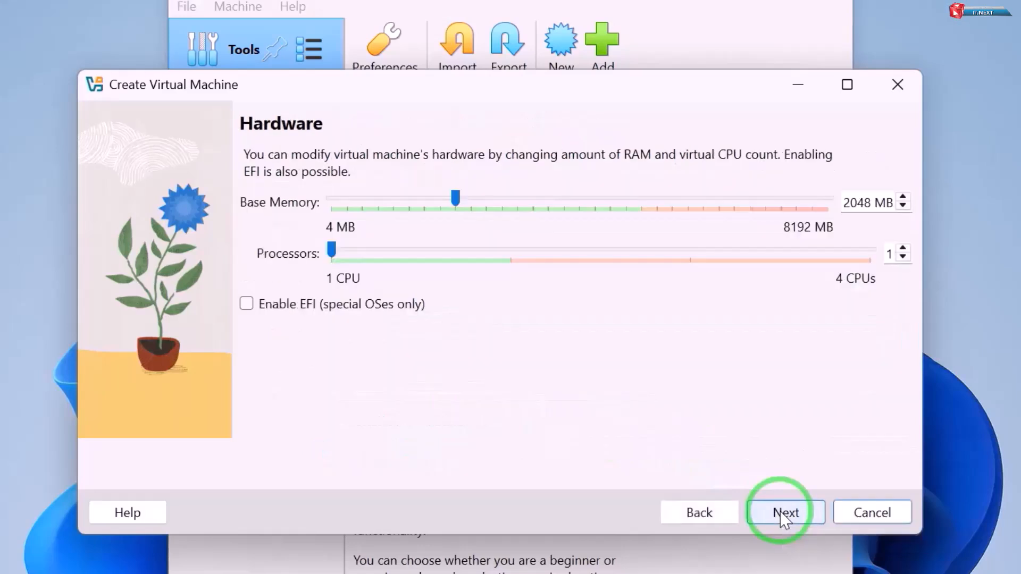
# Step: Give the virtual machine 3886 MB of base memory and 2 processors, keep the new 20 GB virtual hard disk, and create it
pyautogui.moveTo(455, 198); pyautogui.dragTo(577, 213)
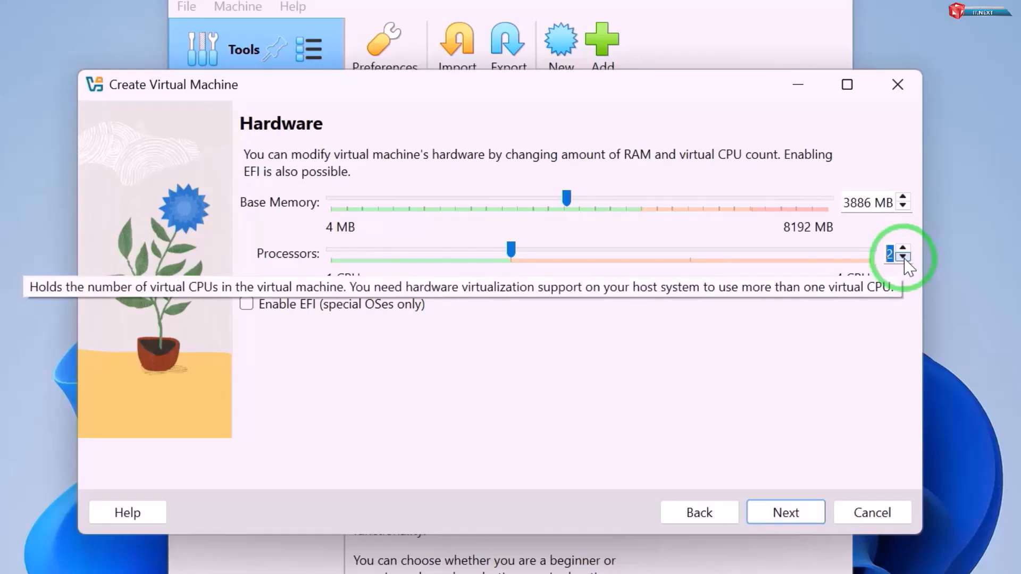
pyautogui.click(800, 514)
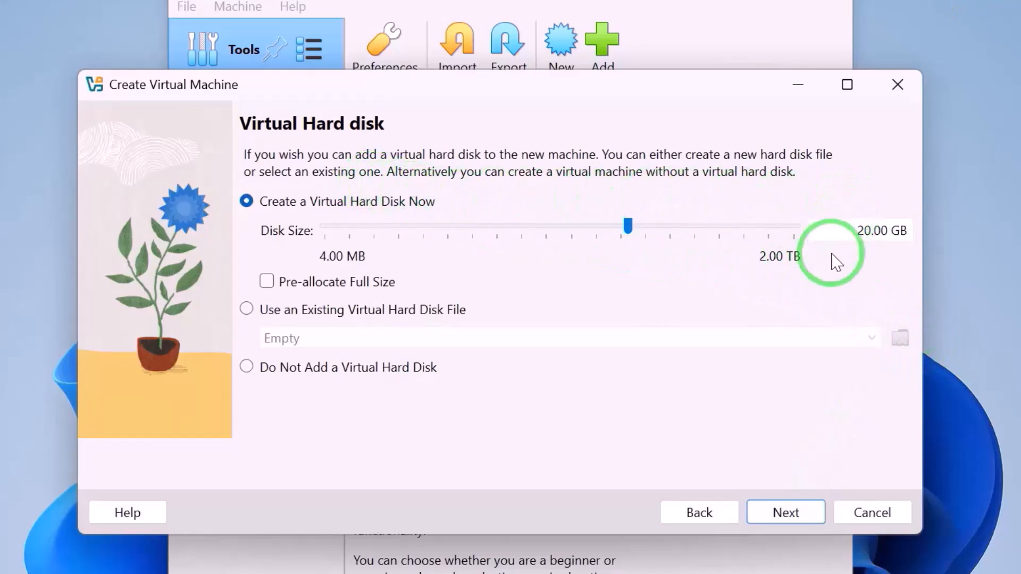
pyautogui.click(800, 512)
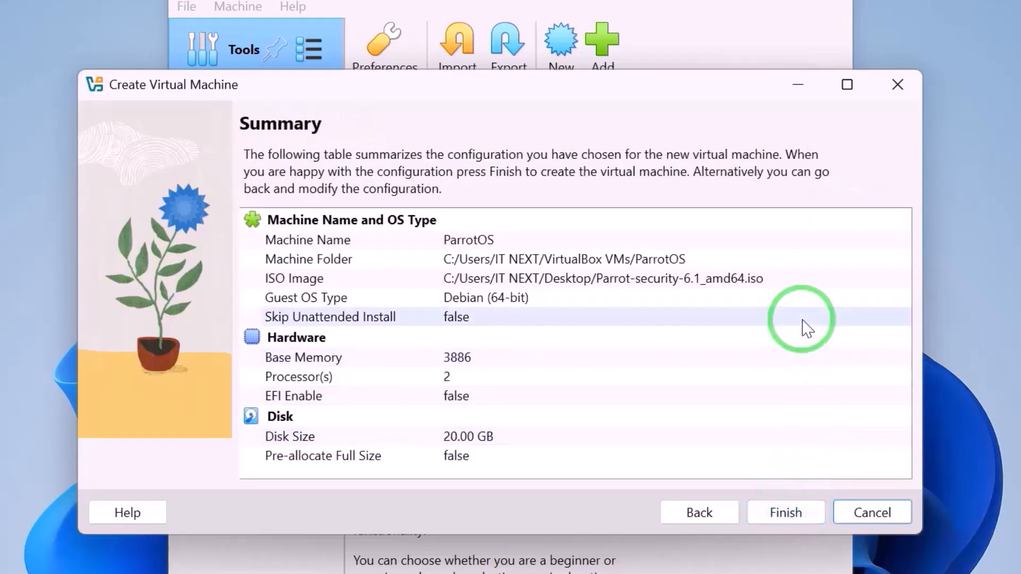
pyautogui.click(793, 514)
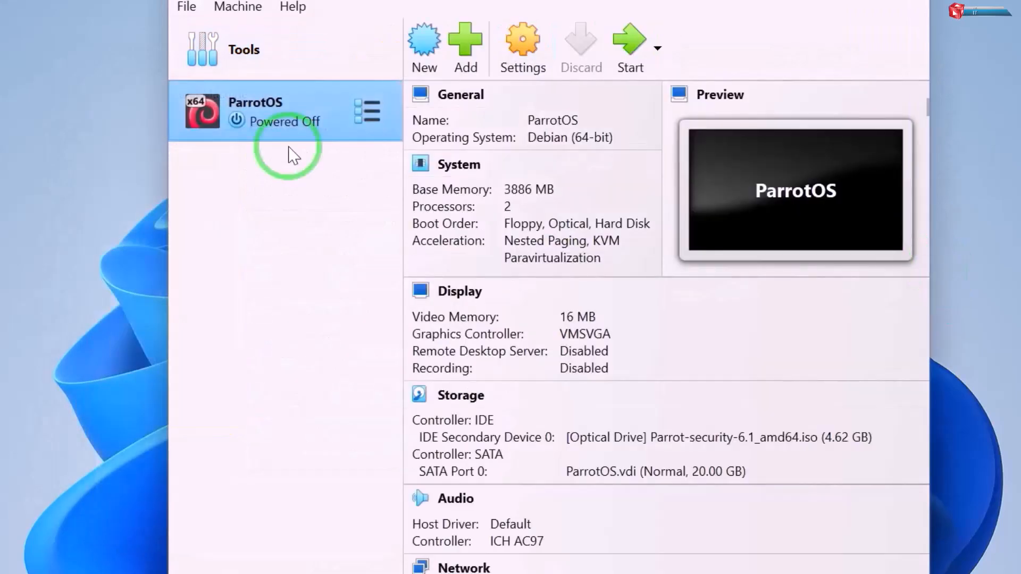
# Step: Set the ParrotOS machine's shared clipboard and drag-and-drop to Bidirectional, review its storage devices, and save the settings
pyautogui.click(512, 40)
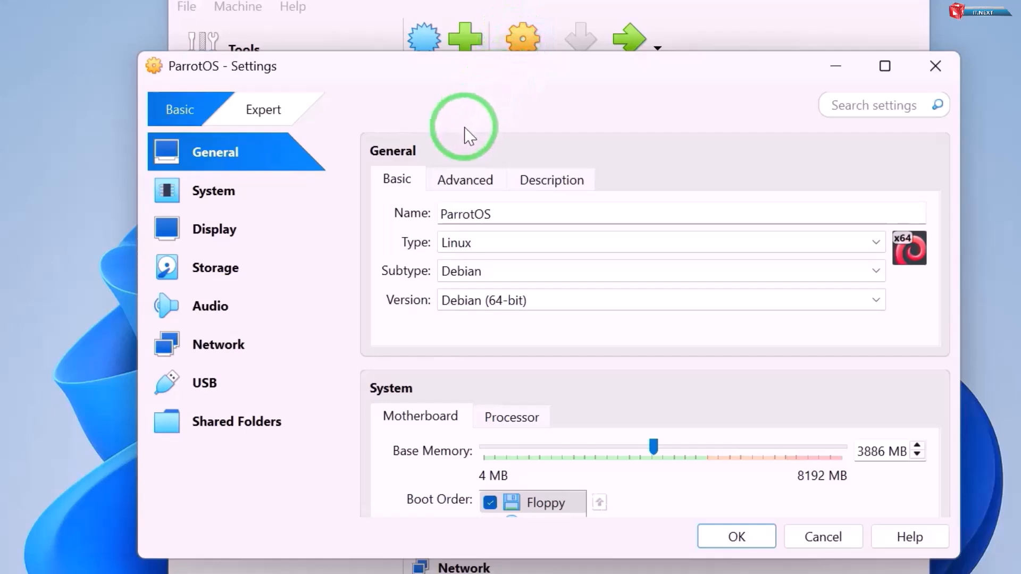
pyautogui.click(452, 181)
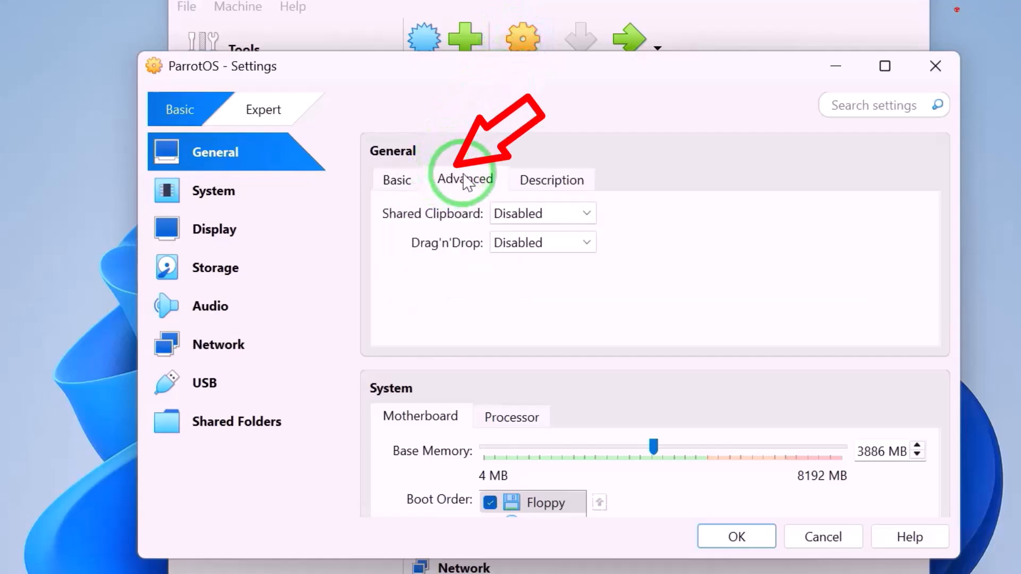
pyautogui.click(544, 218)
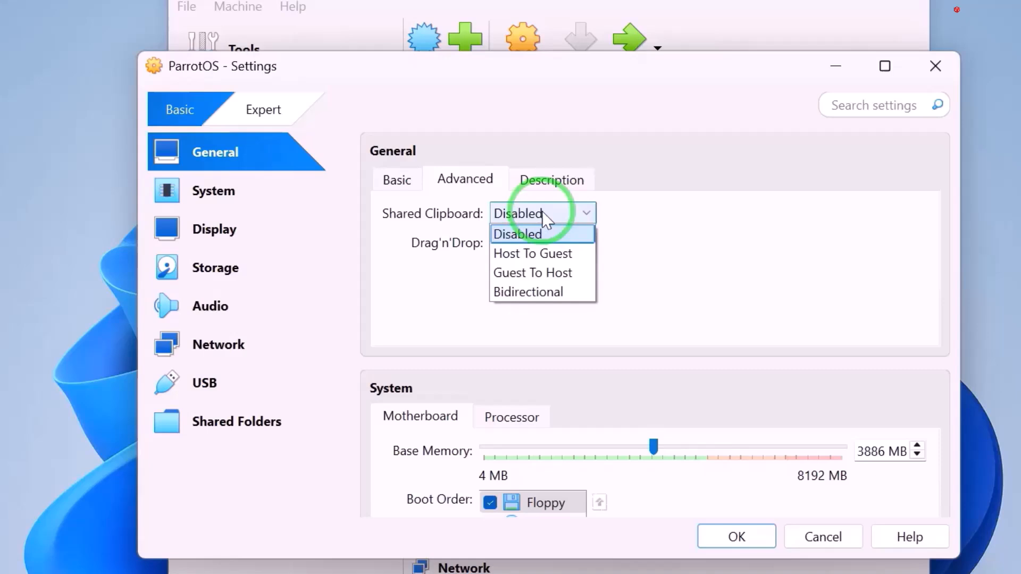
pyautogui.click(529, 292)
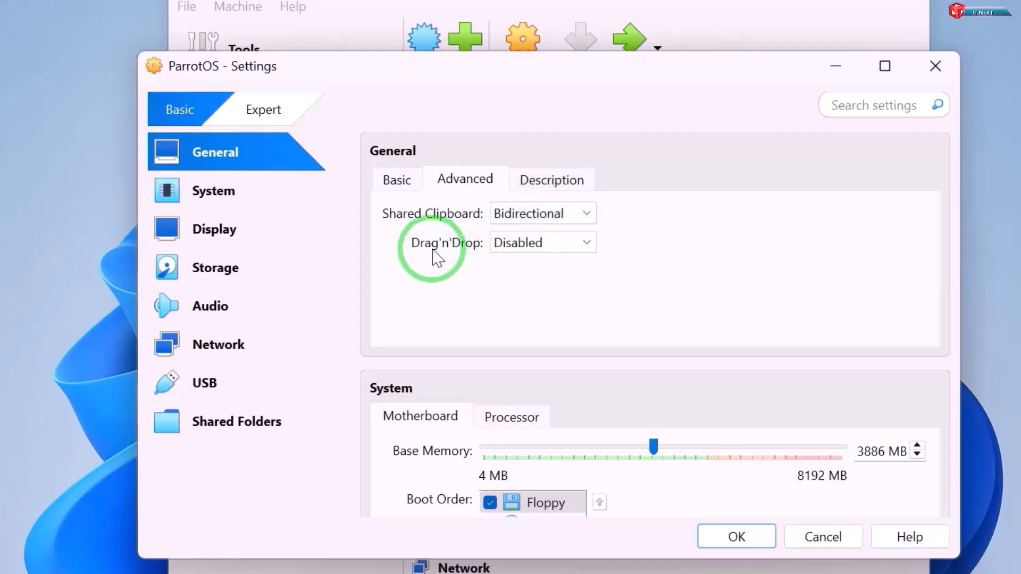
pyautogui.click(510, 246)
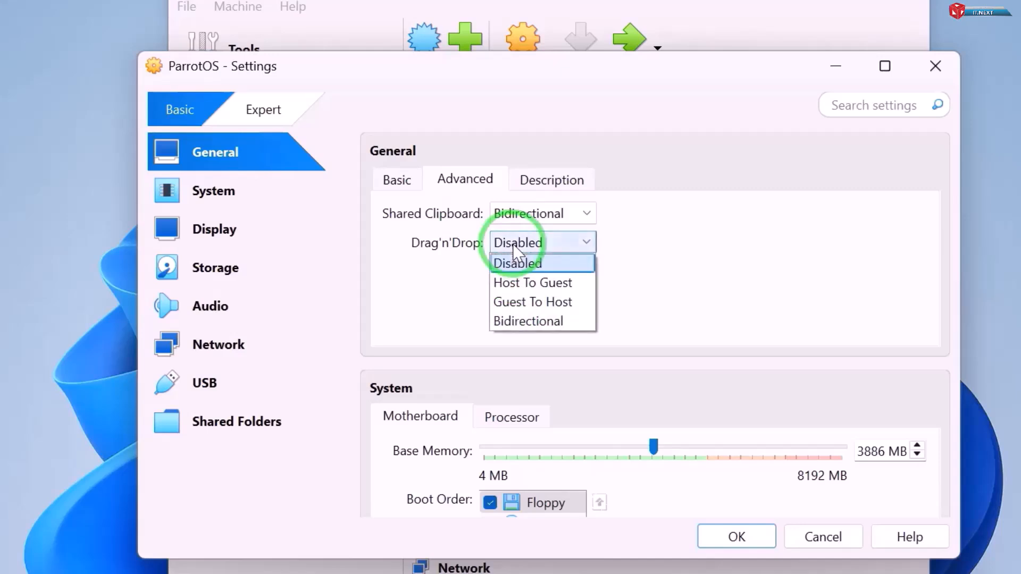
pyautogui.click(529, 322)
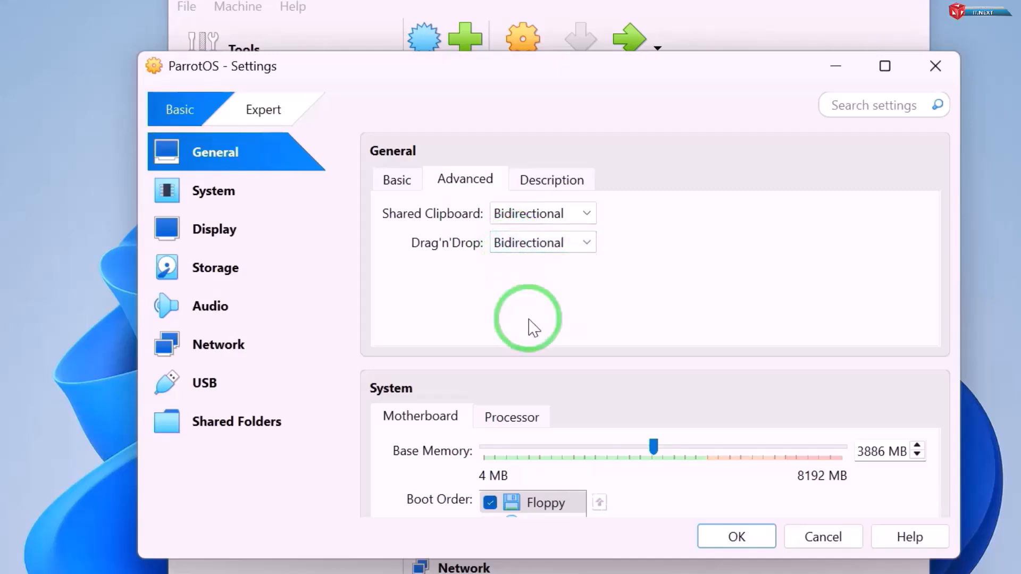
pyautogui.click(239, 230)
pyautogui.click(228, 267)
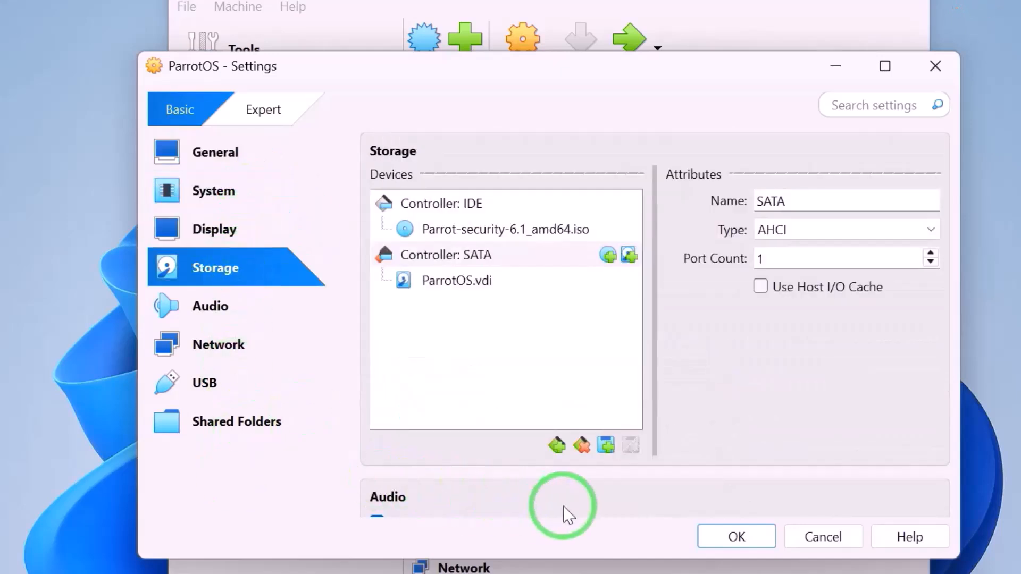
pyautogui.click(726, 536)
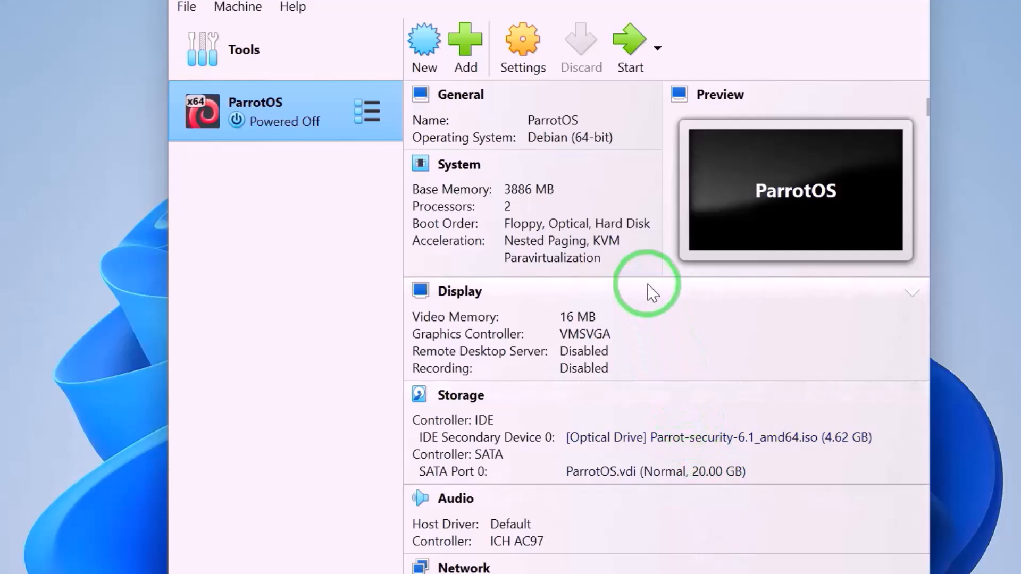
# Step: Start the ParrotOS virtual machine in Try / Install mode and launch the Parrot installer from the live desktop
pyautogui.click(629, 40)
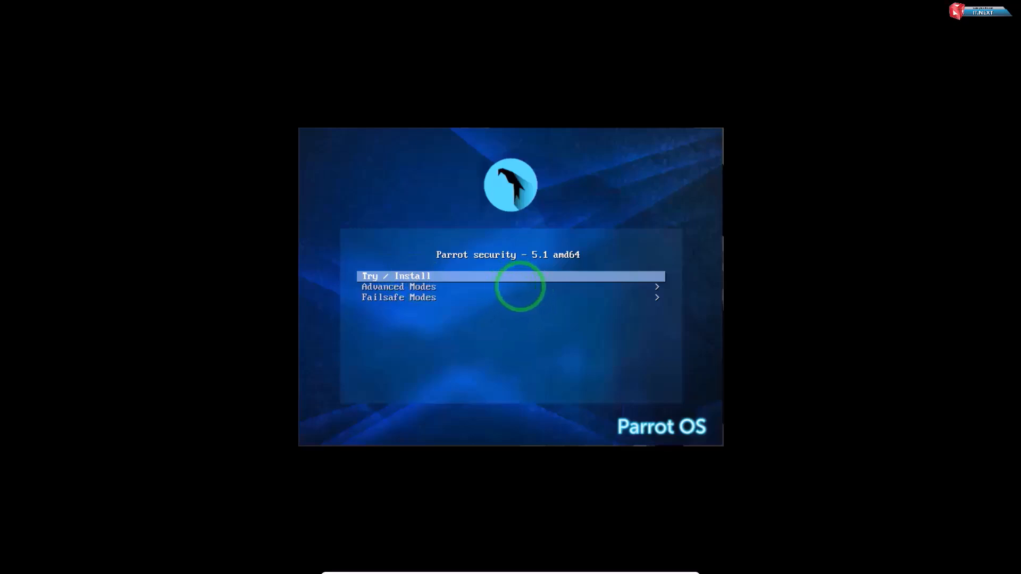
pyautogui.press('Return')
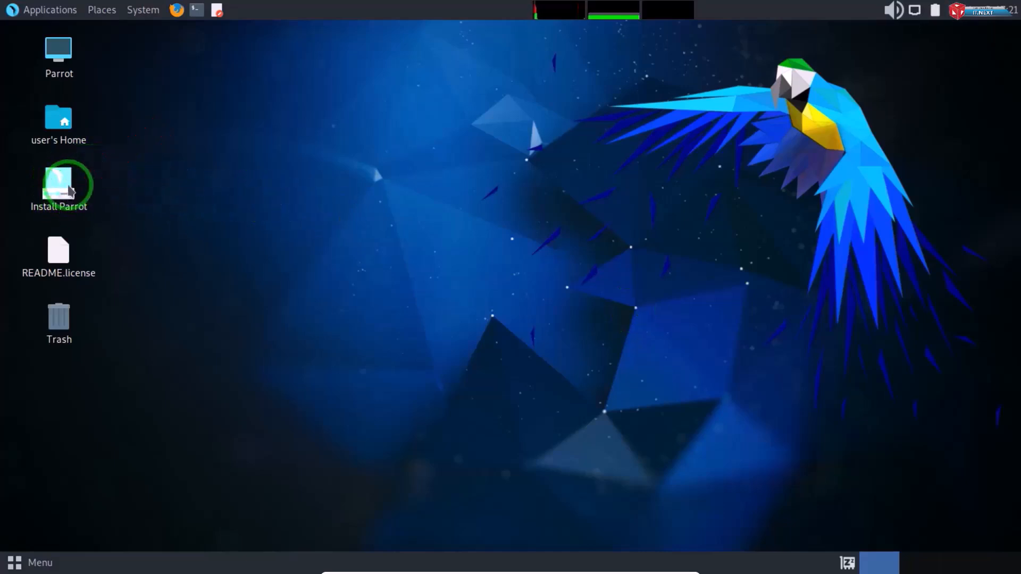
pyautogui.click(72, 191)
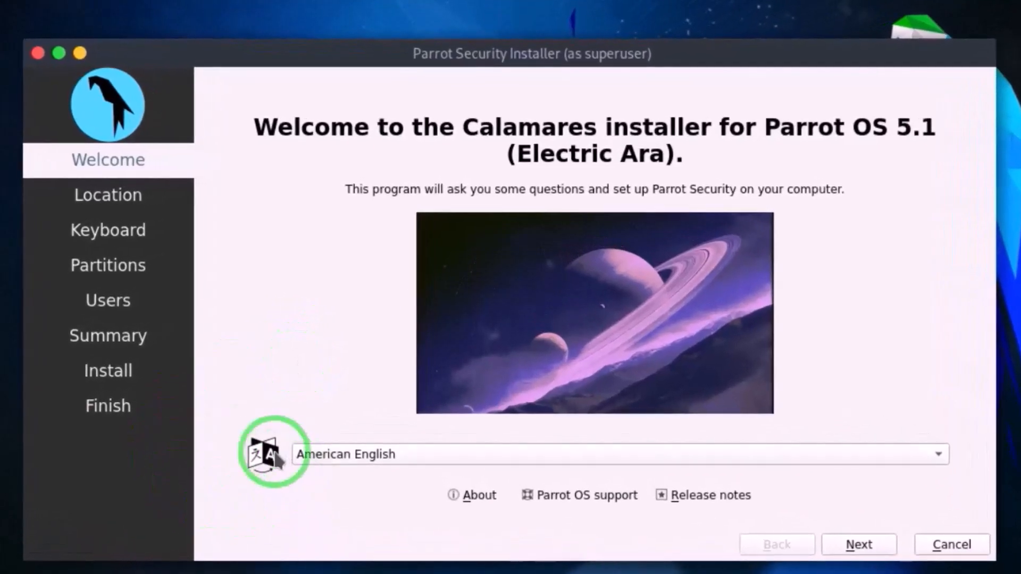
# Step: Keep American English, the New York zone and the default English (US) keyboard, and choose Erase disk with No Swap for partitioning
pyautogui.click(858, 542)
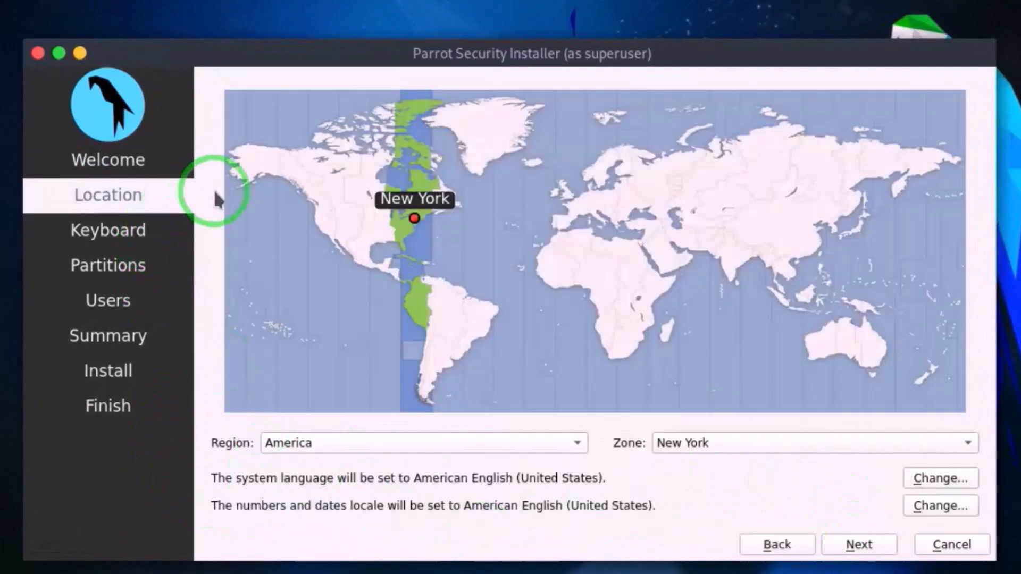
pyautogui.click(858, 545)
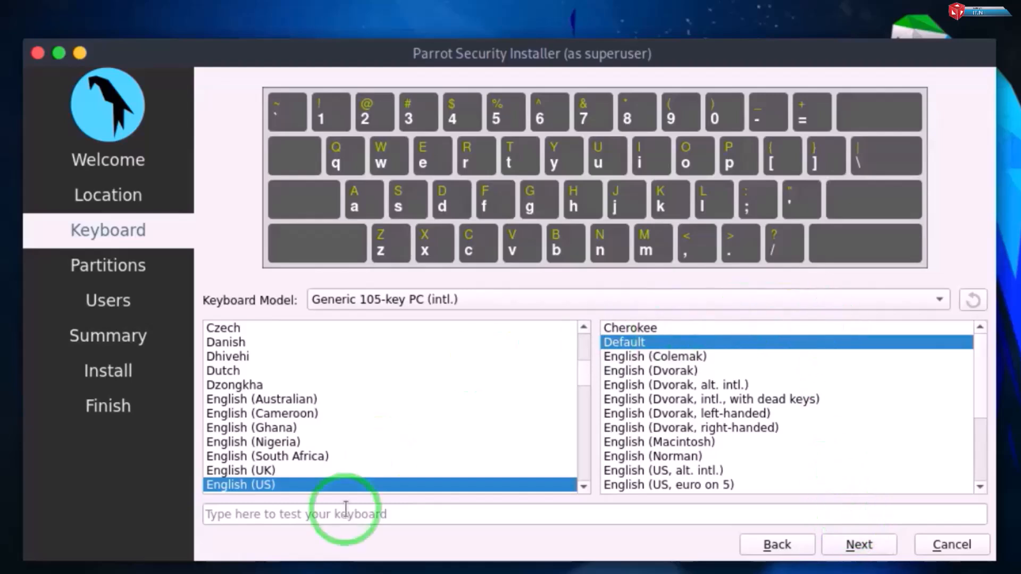
pyautogui.click(859, 545)
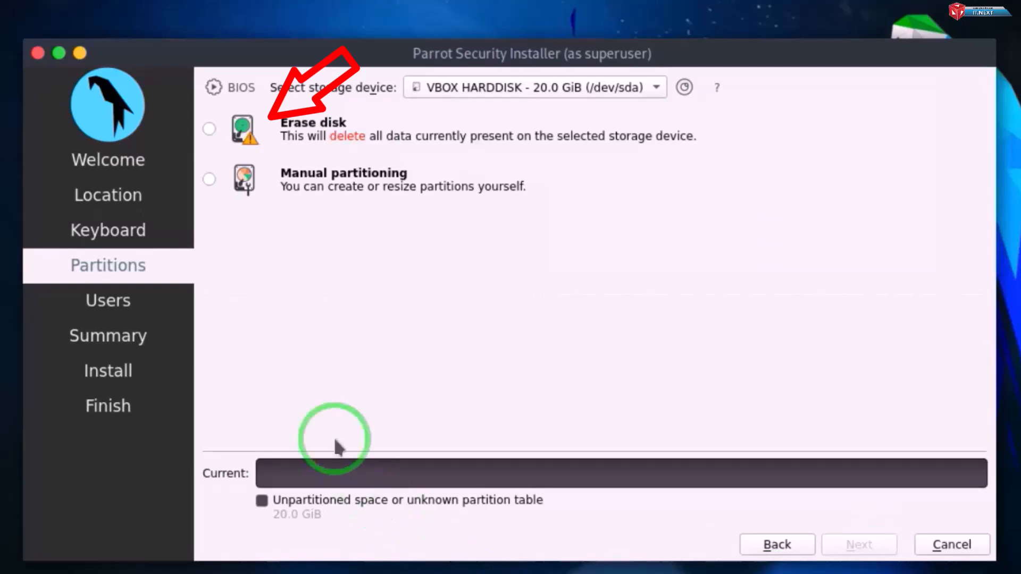
pyautogui.click(208, 128)
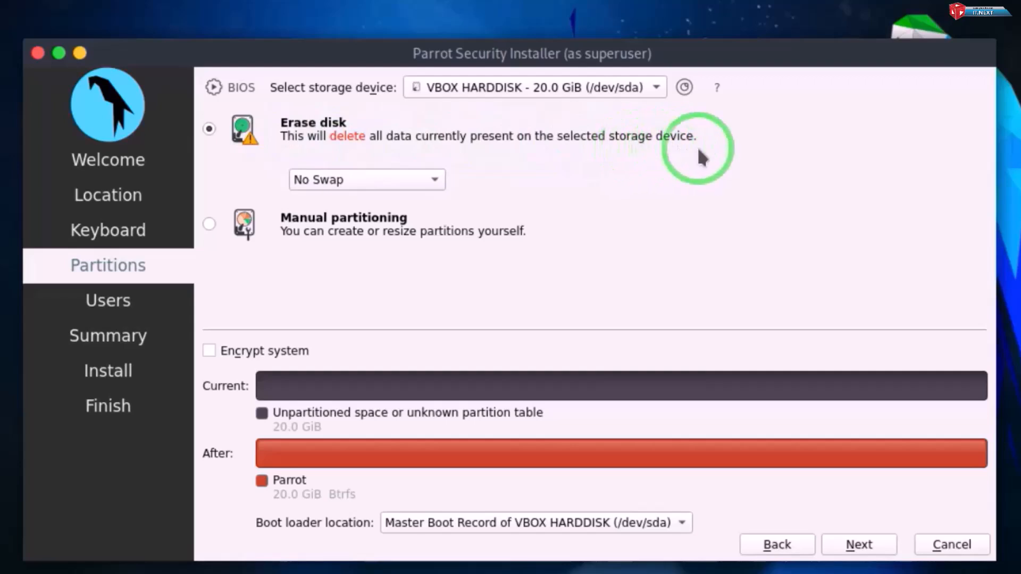
pyautogui.click(860, 546)
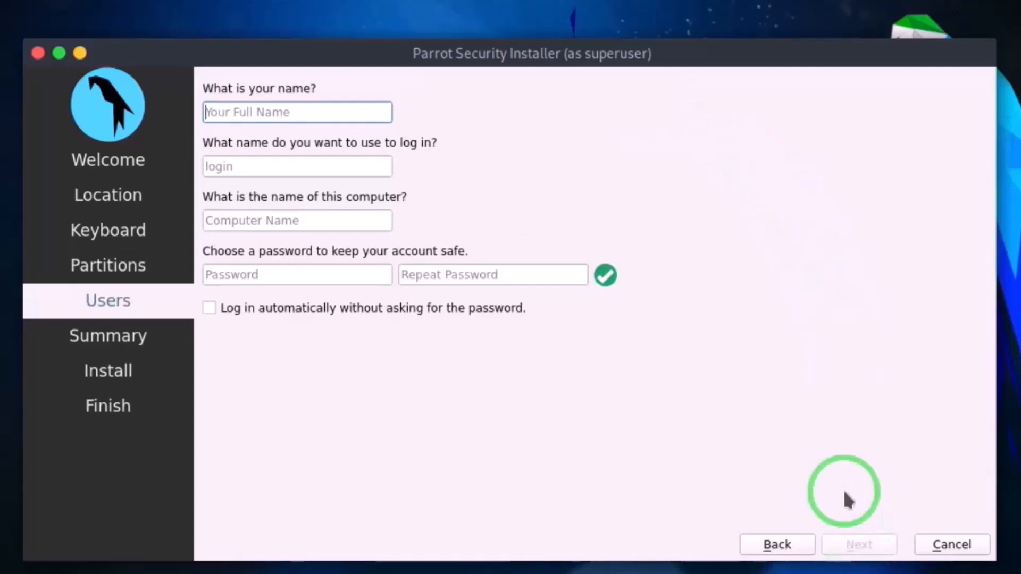
# Step: Fill in the user's full name, enter and repeat the account password, and continue to the installation summary
pyautogui.write('IT NEXT')
pyautogui.click(239, 275)
pyautogui.write('**')
pyautogui.click(452, 275)
pyautogui.write('**')
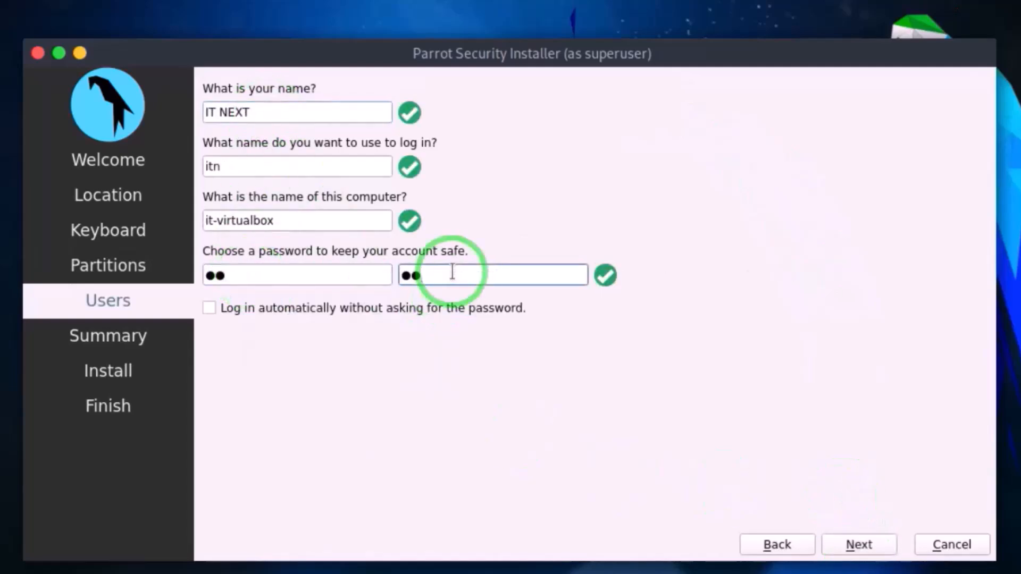
pyautogui.click(862, 551)
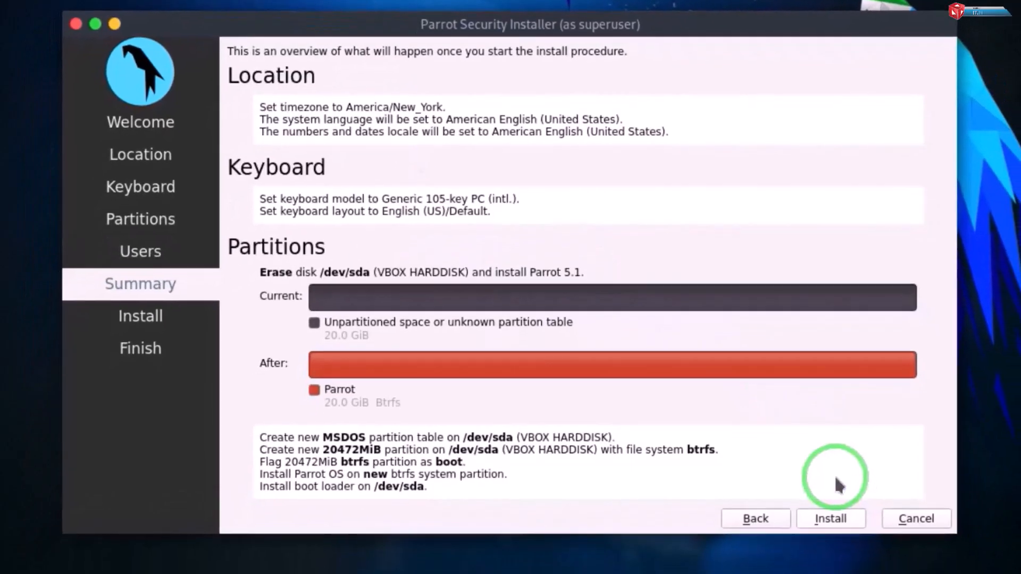
# Step: Install Parrot OS on the virtual disk, agreeing to the disk changes, and close the finished installer with Restart now disabled
pyautogui.click(834, 518)
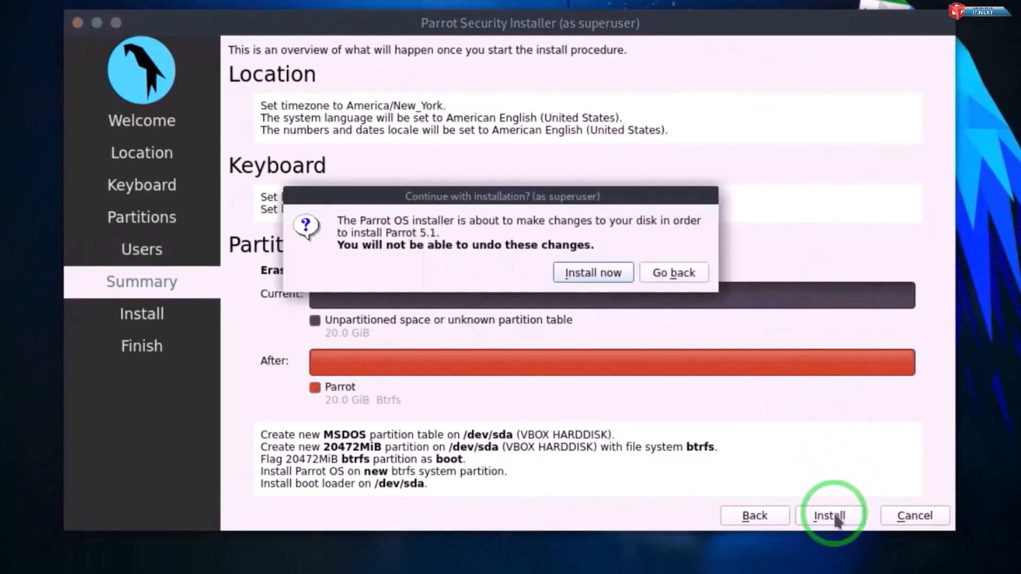
pyautogui.click(593, 273)
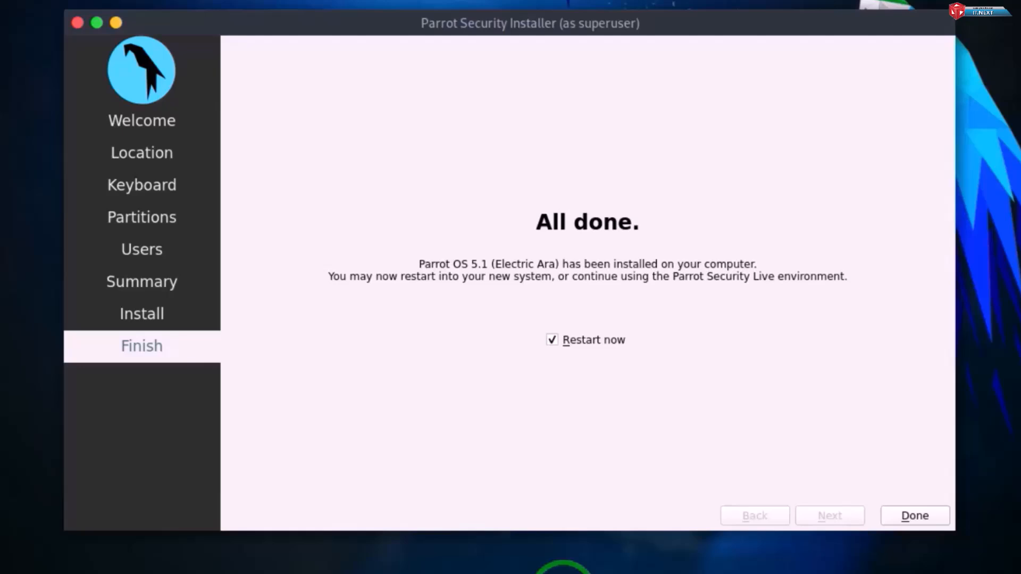
pyautogui.click(573, 343)
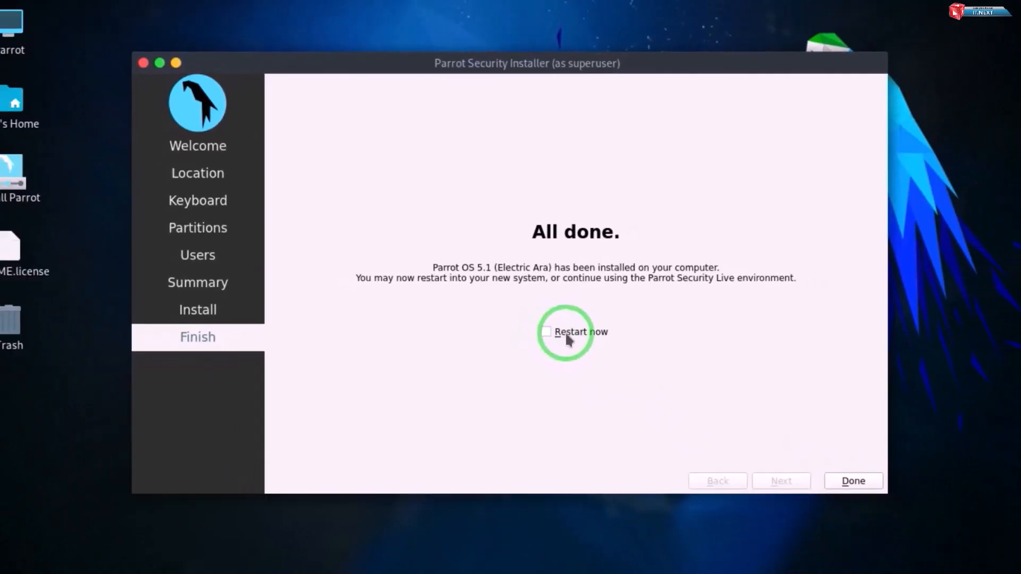
pyautogui.click(854, 481)
# Step: Shut down the live Parrot session to power off the virtual machine
pyautogui.click(16, 562)
pyautogui.click(77, 541)
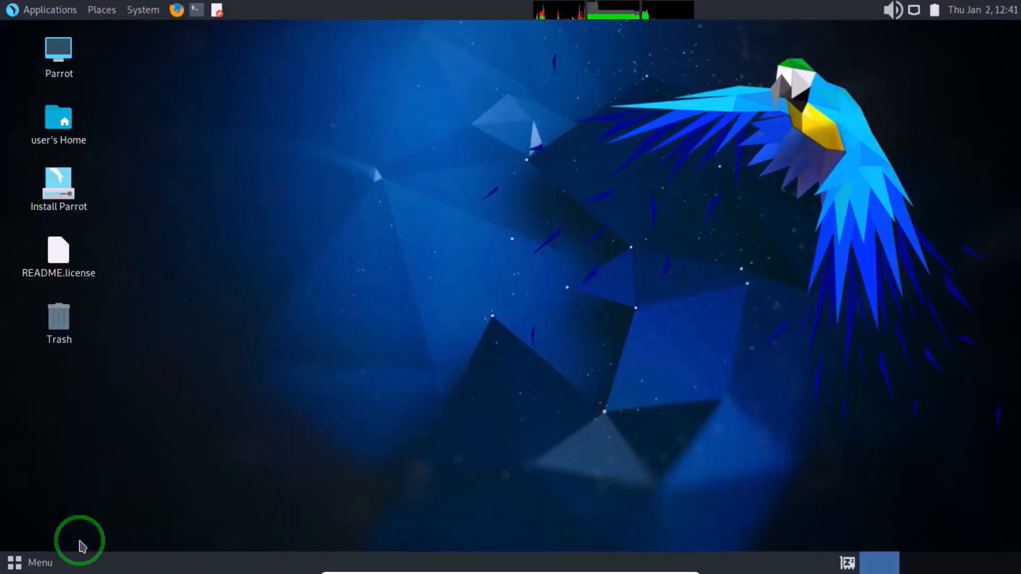
pyautogui.click(599, 345)
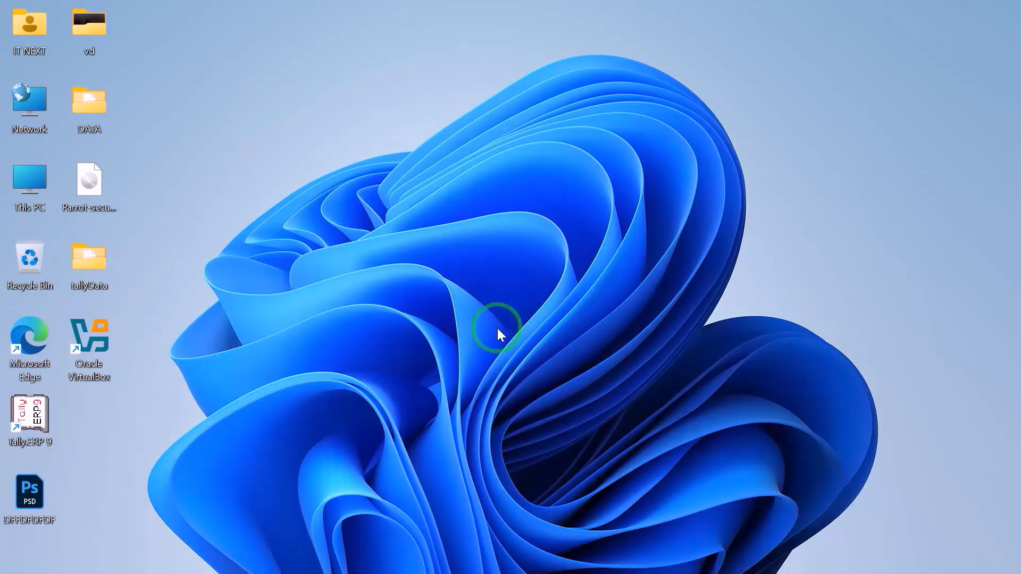
# Step: Reopen VirtualBox Manager, remove the optical drive holding Parrot-security-6.1_amd64.iso from the Parrot OS machine's storage, and save the settings
pyautogui.moveTo(456, 566)
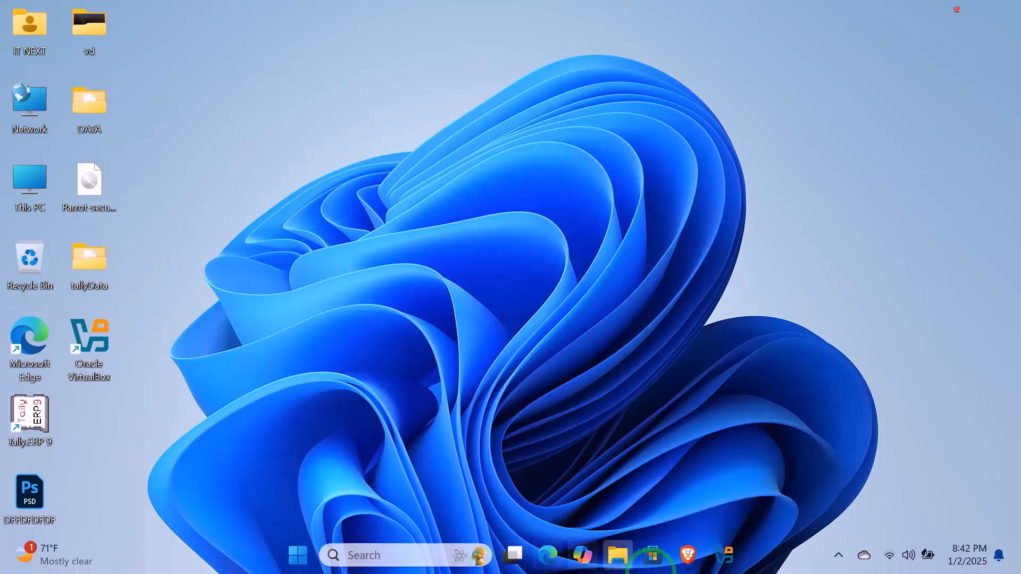
pyautogui.click(723, 555)
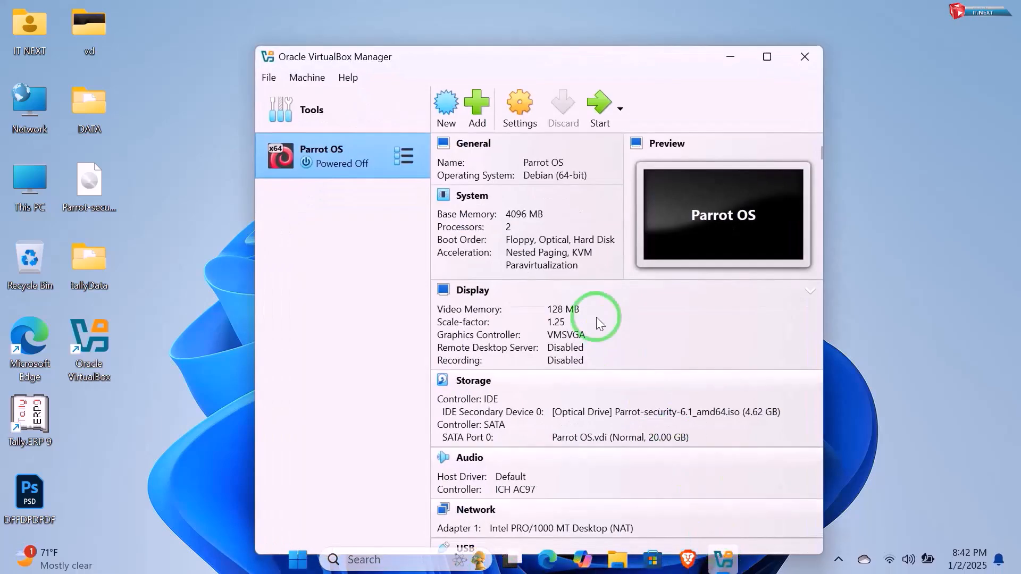
pyautogui.click(519, 109)
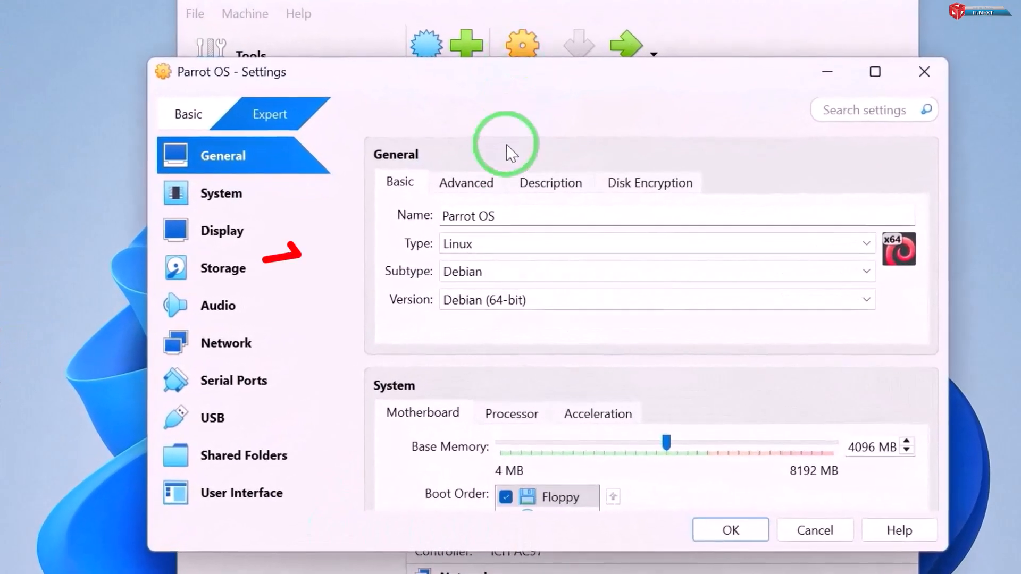
pyautogui.click(272, 269)
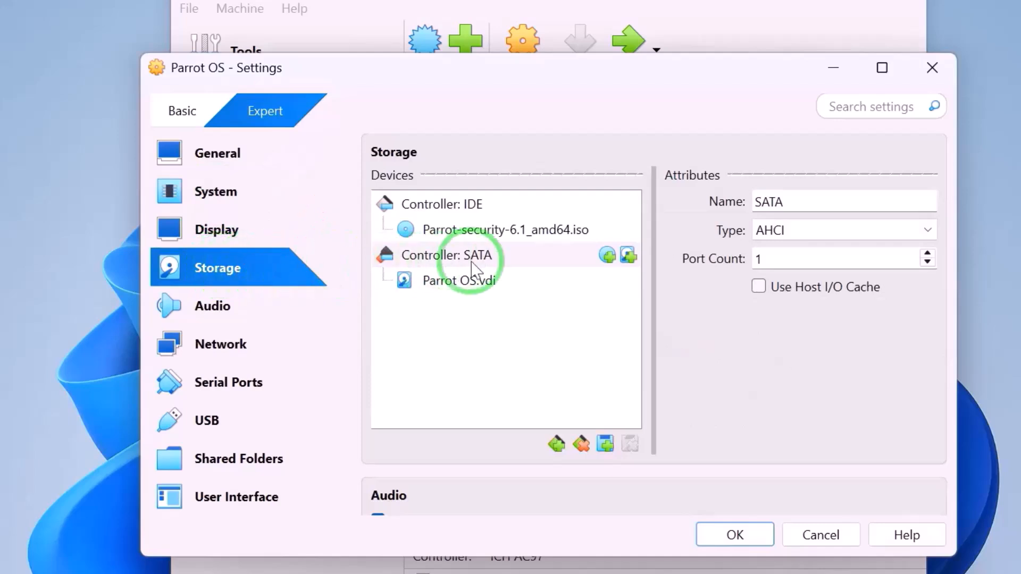
pyautogui.click(545, 234)
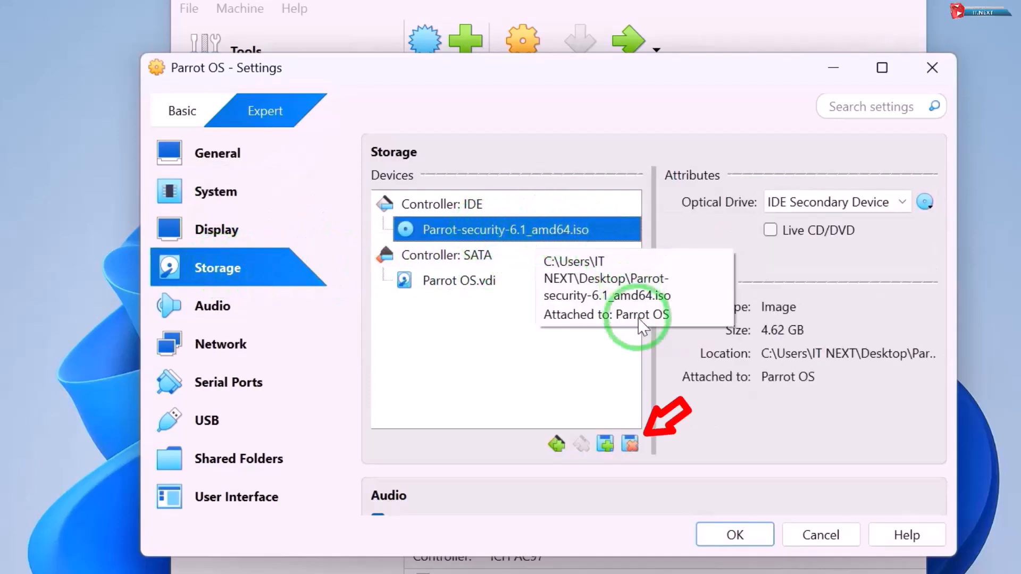
pyautogui.click(632, 445)
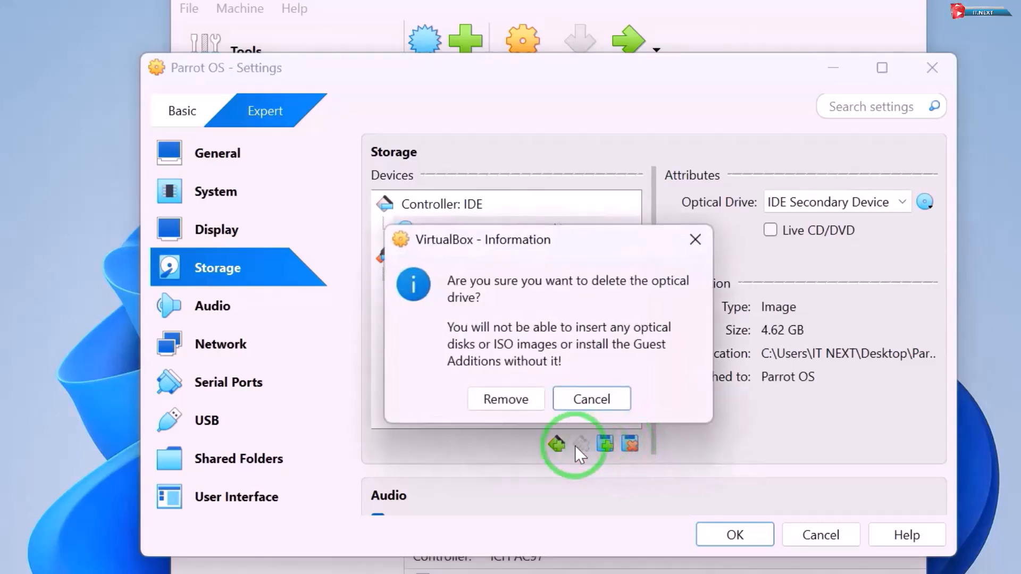
pyautogui.click(505, 400)
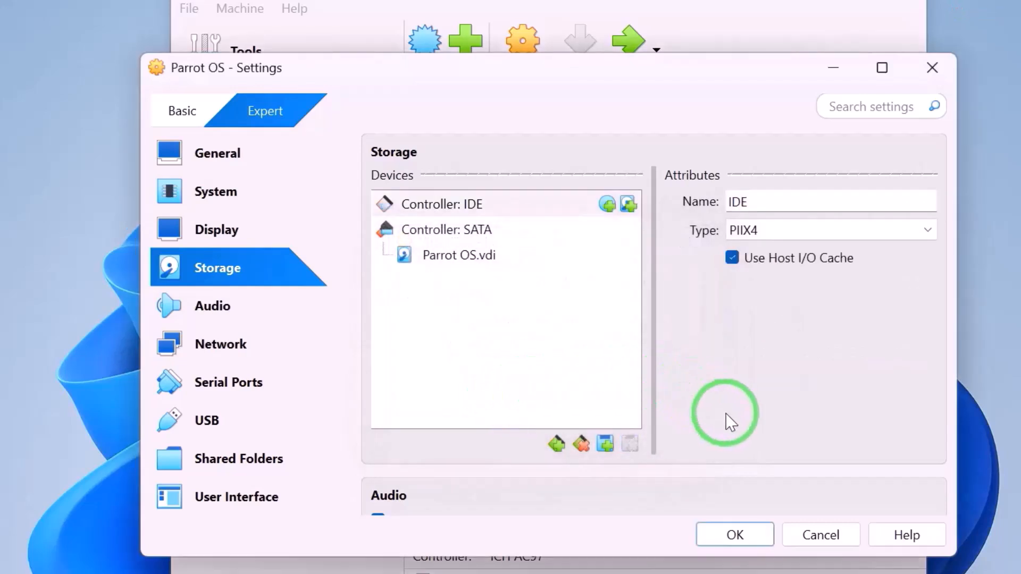
pyautogui.click(757, 540)
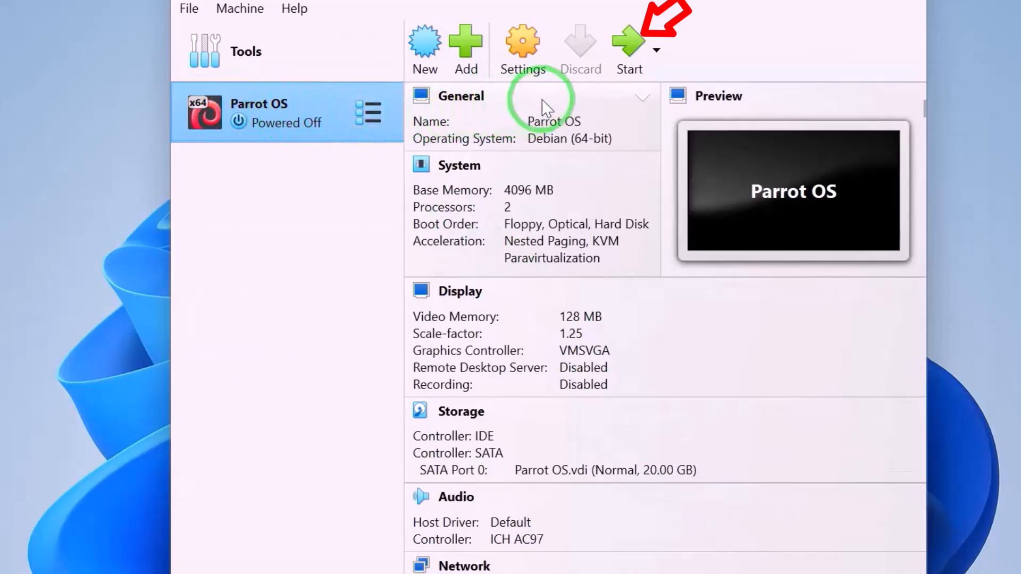
# Step: Start the Parrot OS virtual machine, minimize VirtualBox Manager, dismiss the startup notifications, and boot the Parrot GNU/Linux entry
pyautogui.click(625, 37)
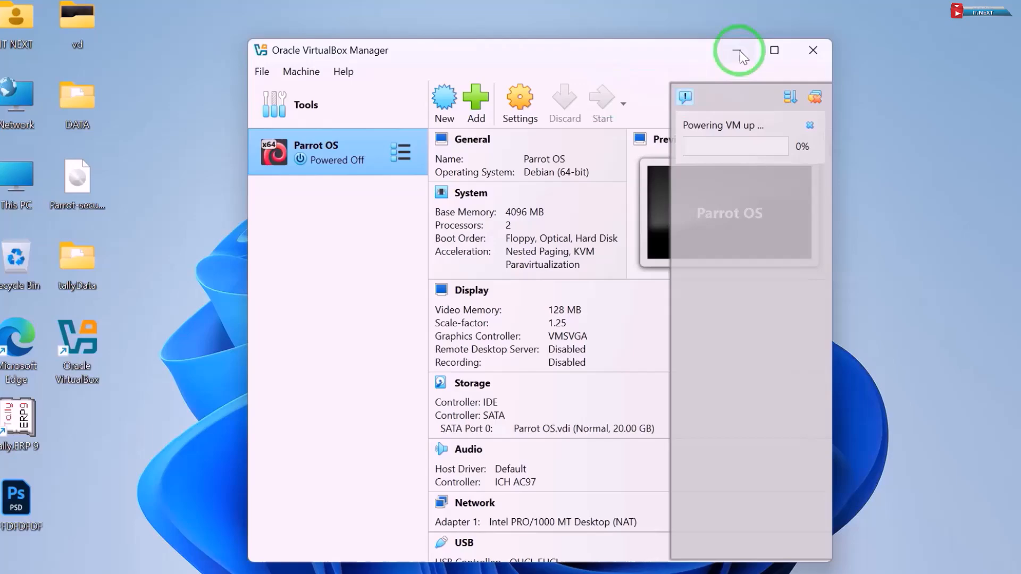
pyautogui.click(737, 51)
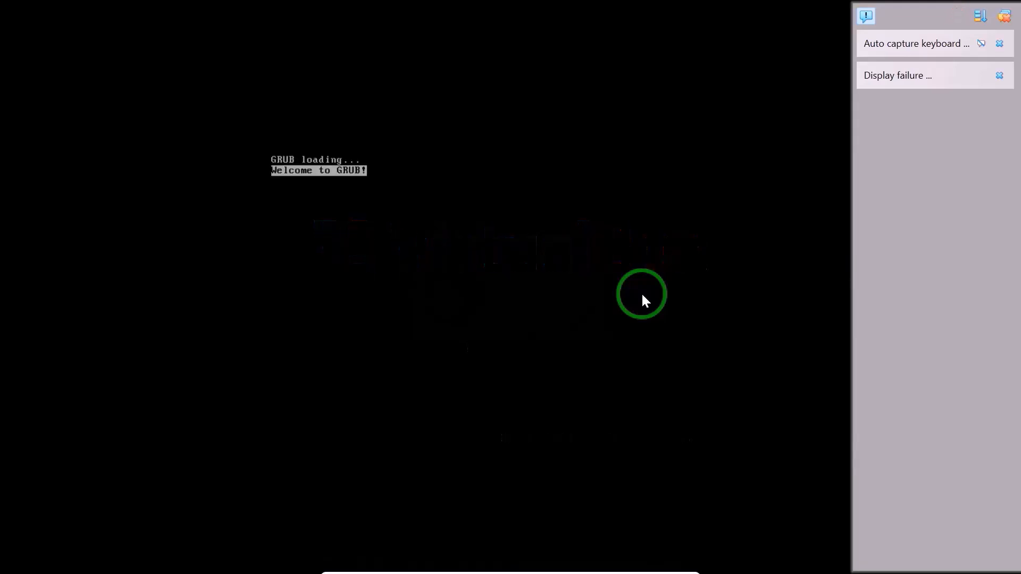
pyautogui.click(1002, 16)
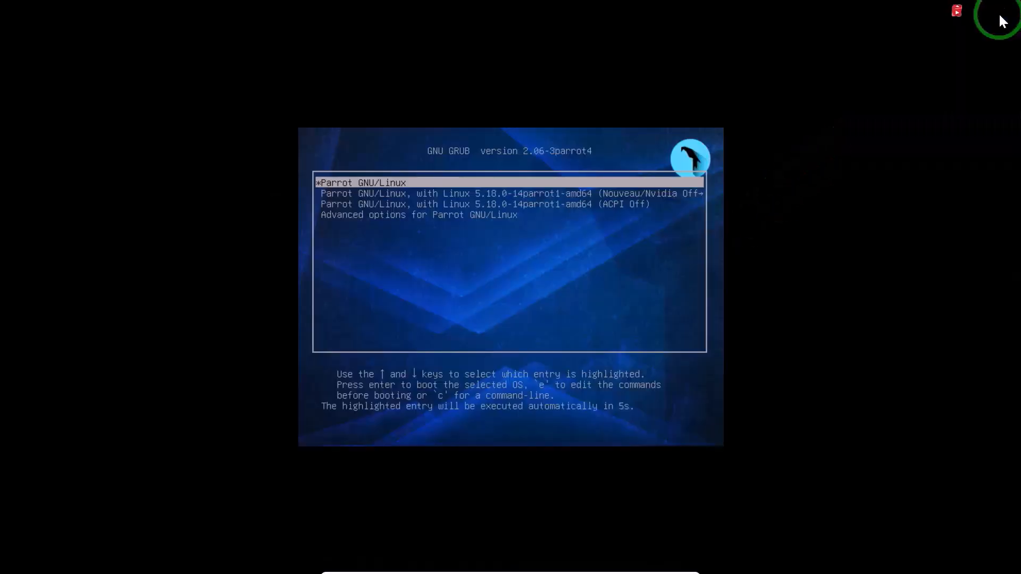
pyautogui.press('Return')
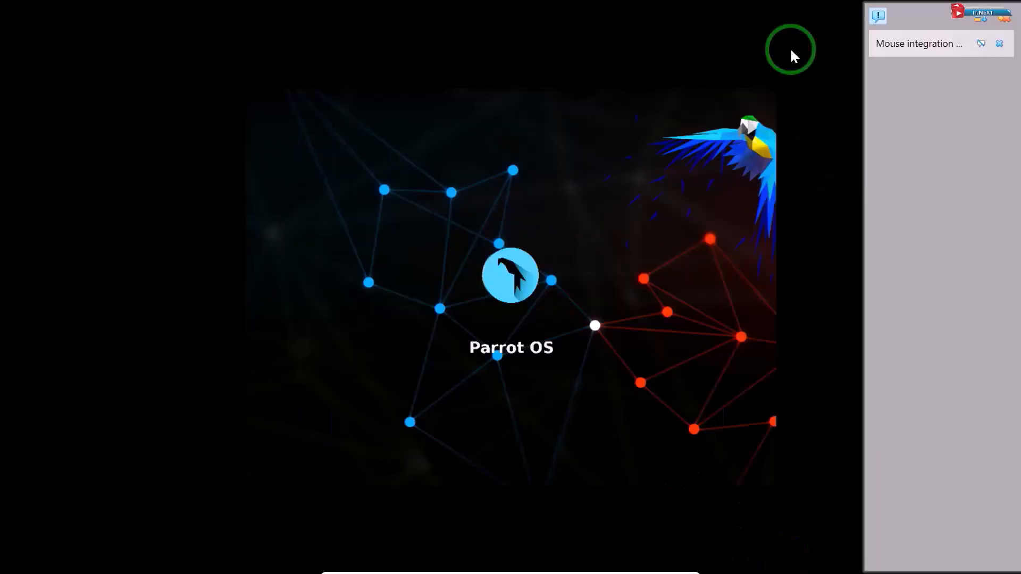
# Step: Dismiss the mouse integration notification and log in to the installed Parrot system with the account password
pyautogui.click(1005, 18)
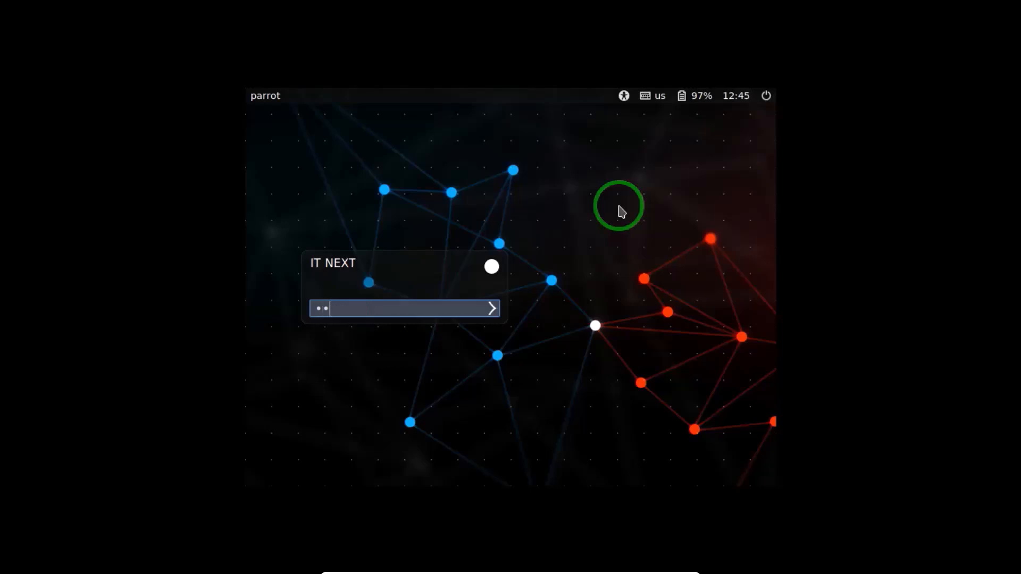
pyautogui.press('Return')
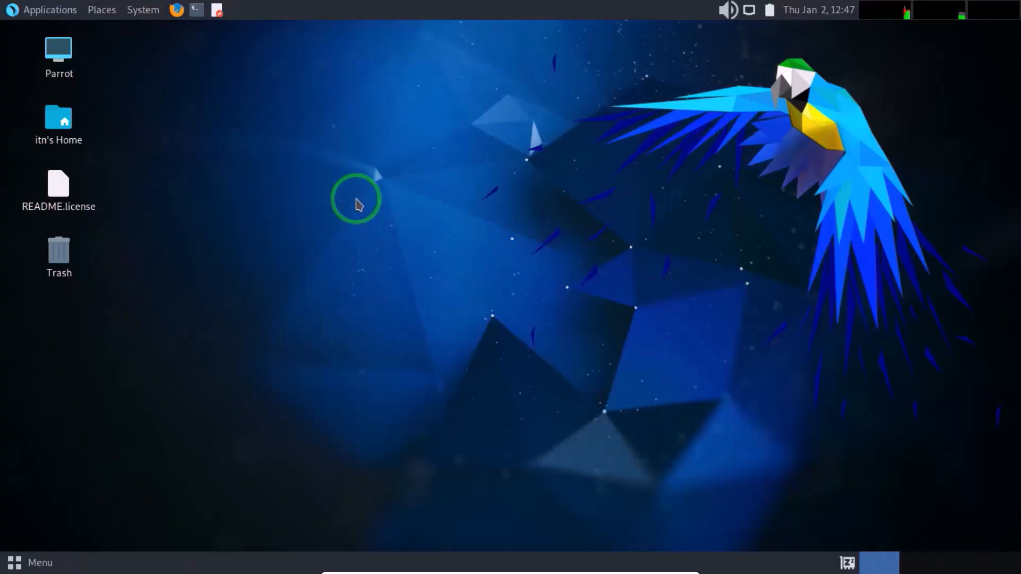
pyautogui.rightClick(349, 185)
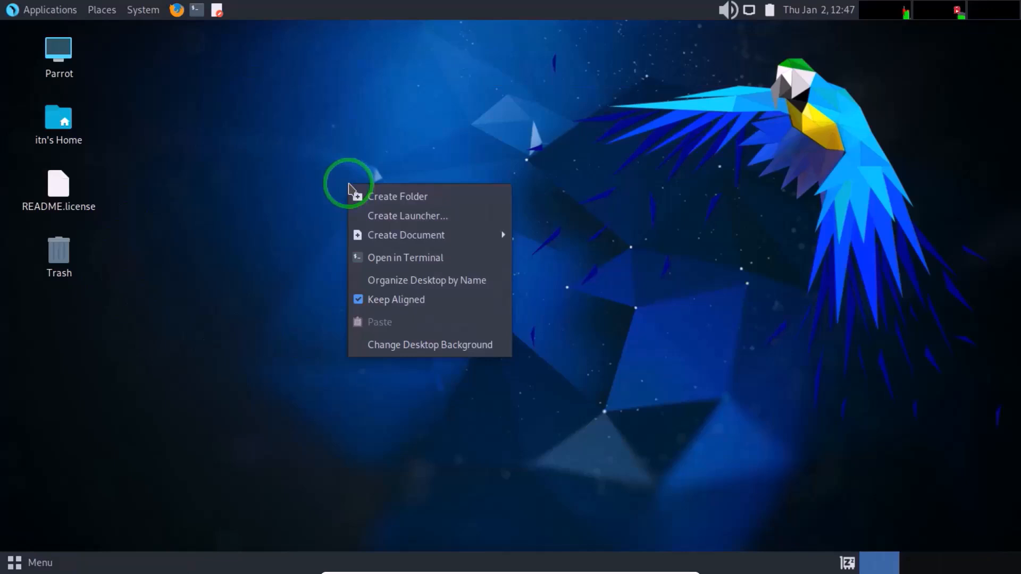
pyautogui.click(315, 184)
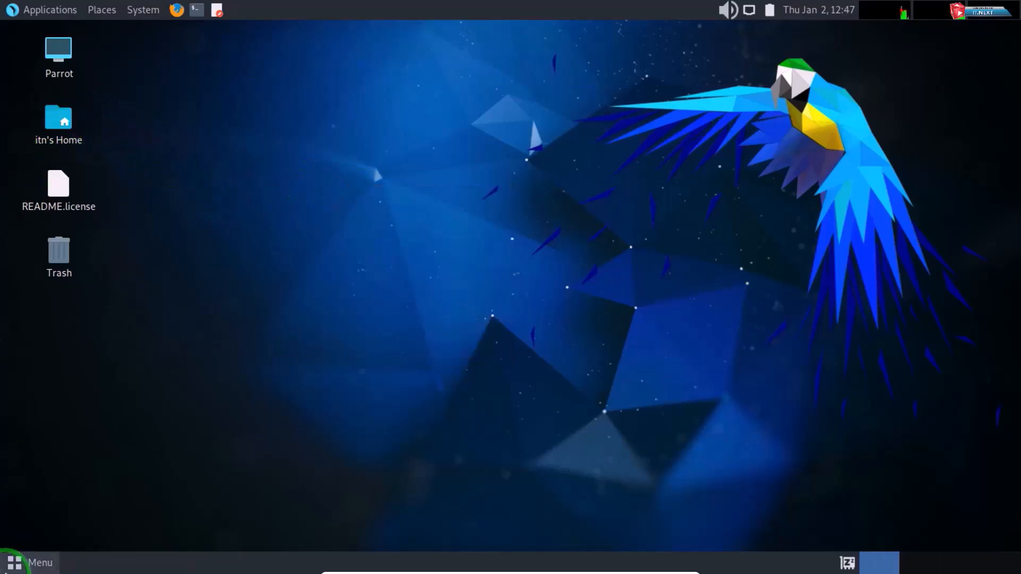
# Step: Browse the Preferences applications, view the account details in About Me, and close its window
pyautogui.click(16, 565)
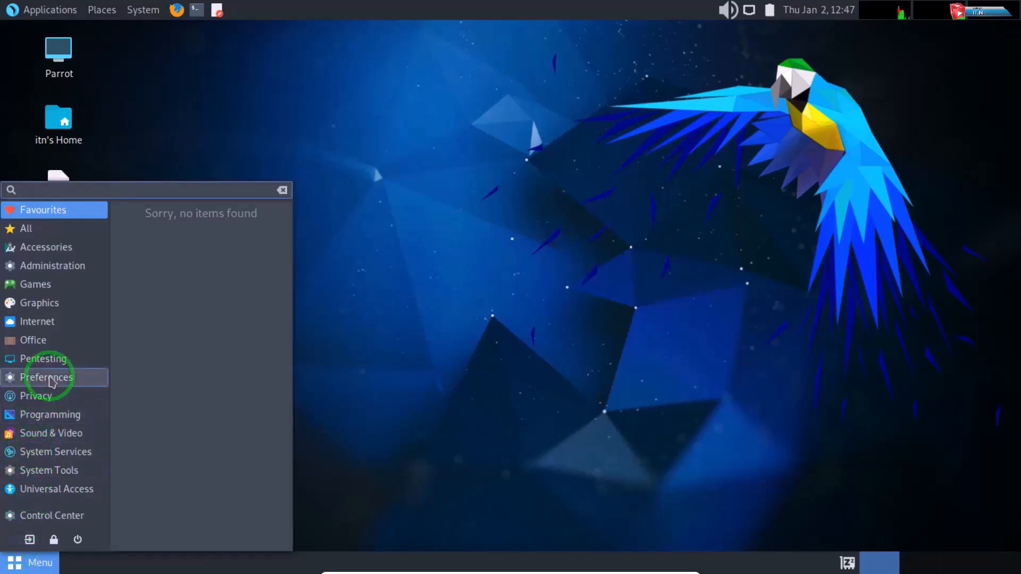
pyautogui.click(50, 380)
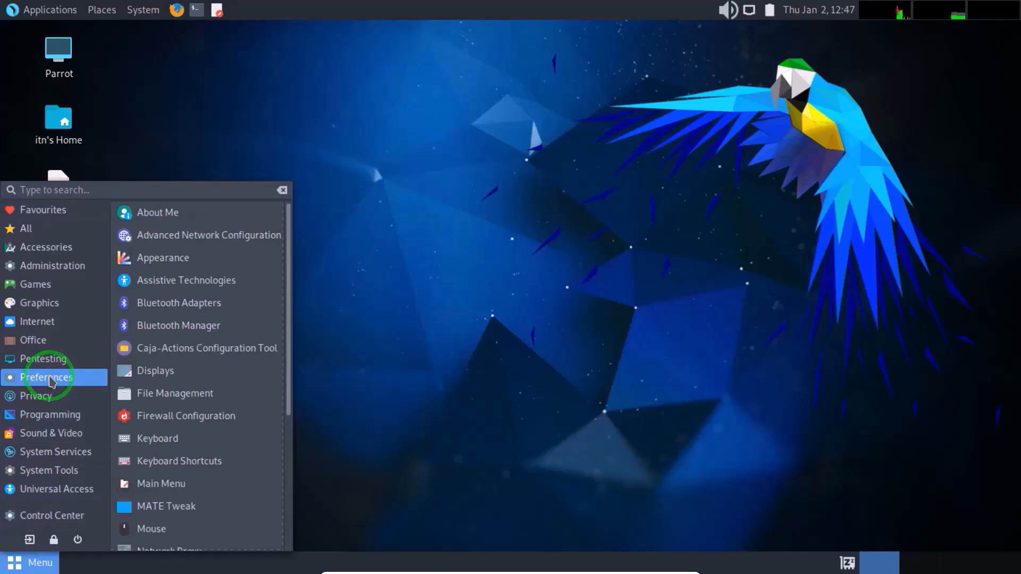
pyautogui.scroll(-5, 183, 446)
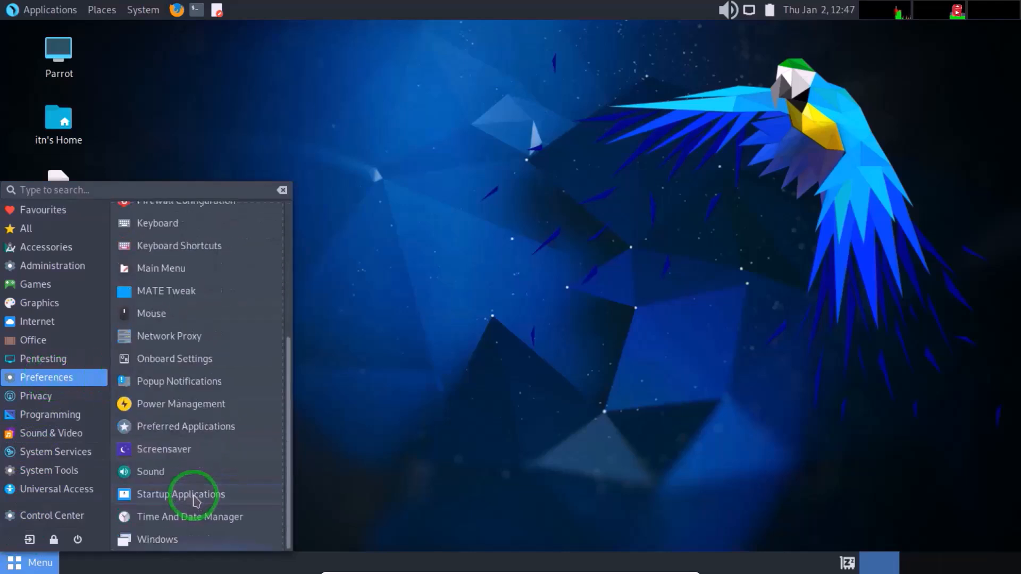
pyautogui.scroll(5, 200, 436)
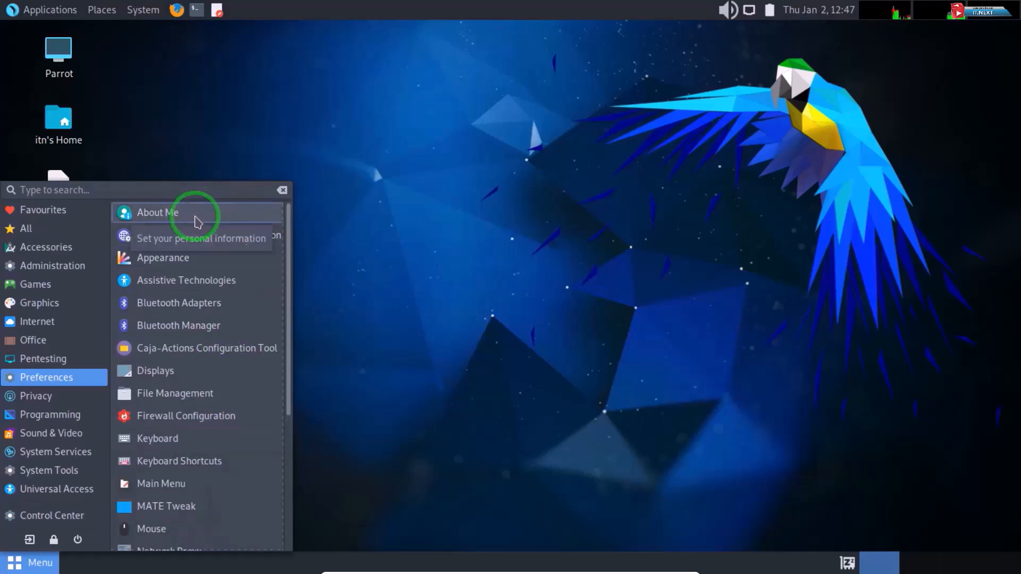
pyautogui.click(196, 219)
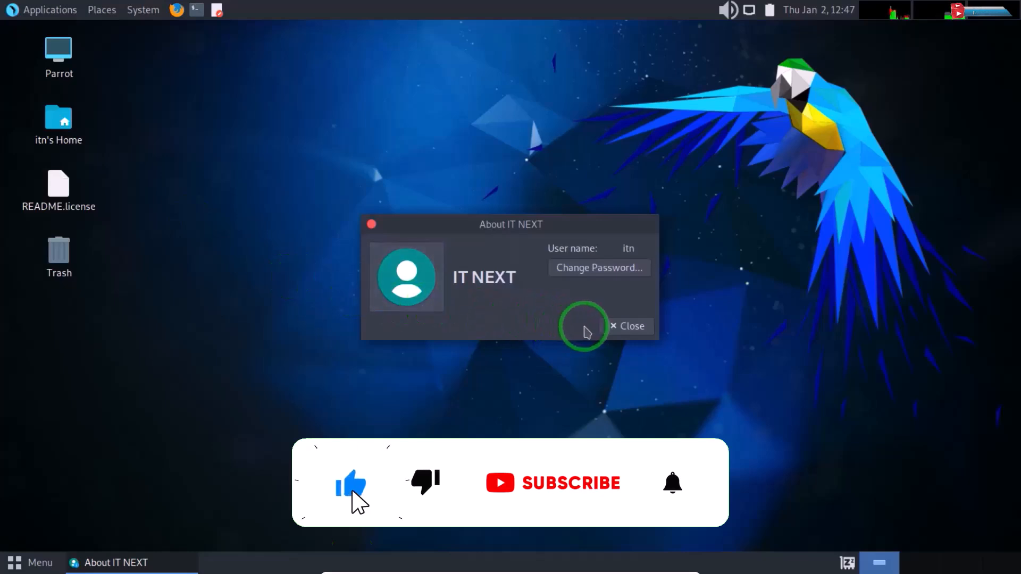
pyautogui.click(621, 326)
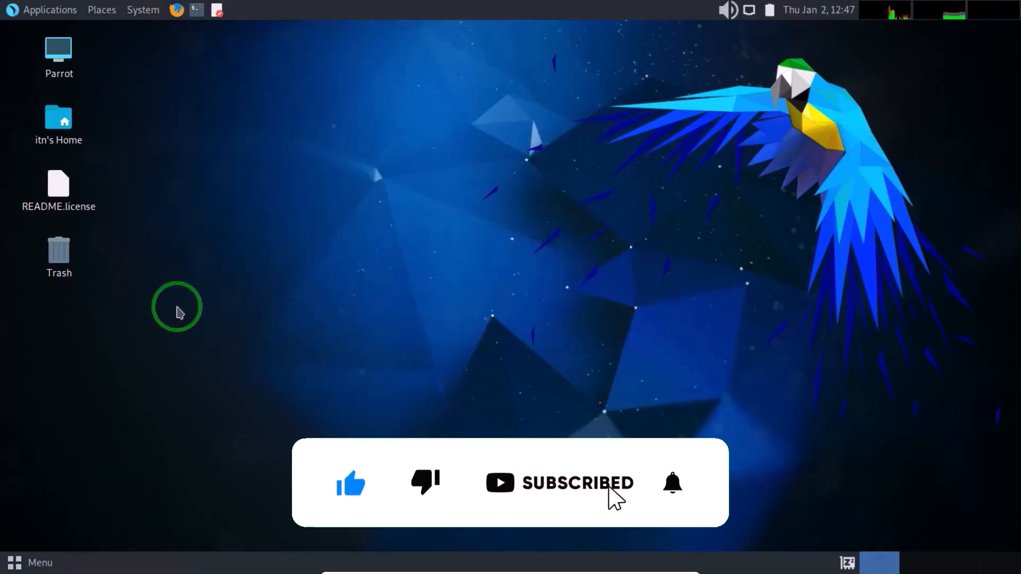
# Step: Examine the root folders of File System through the Parrot computer location on the desktop, and close the file manager
pyautogui.doubleClick(59, 53)
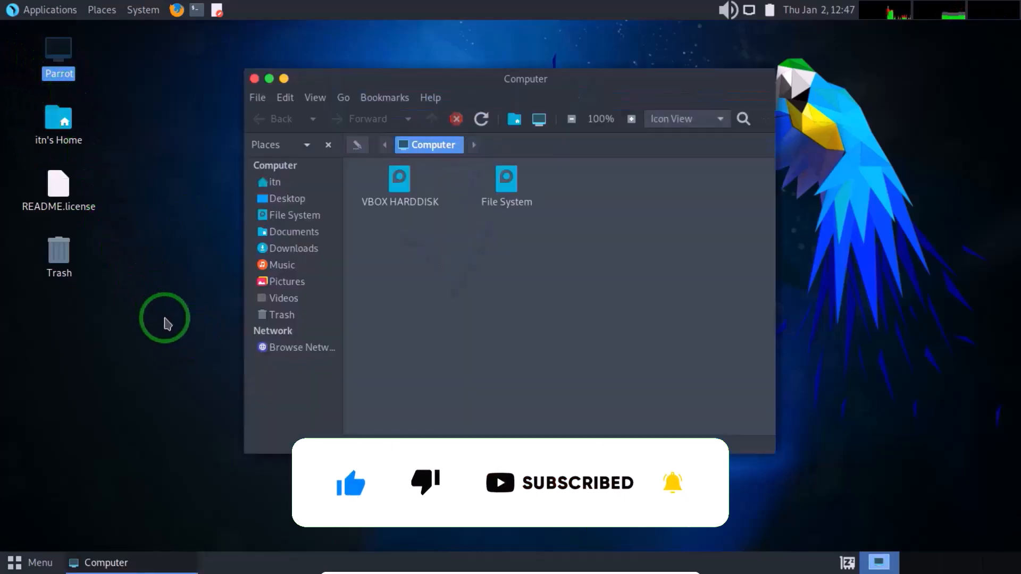
pyautogui.doubleClick(505, 181)
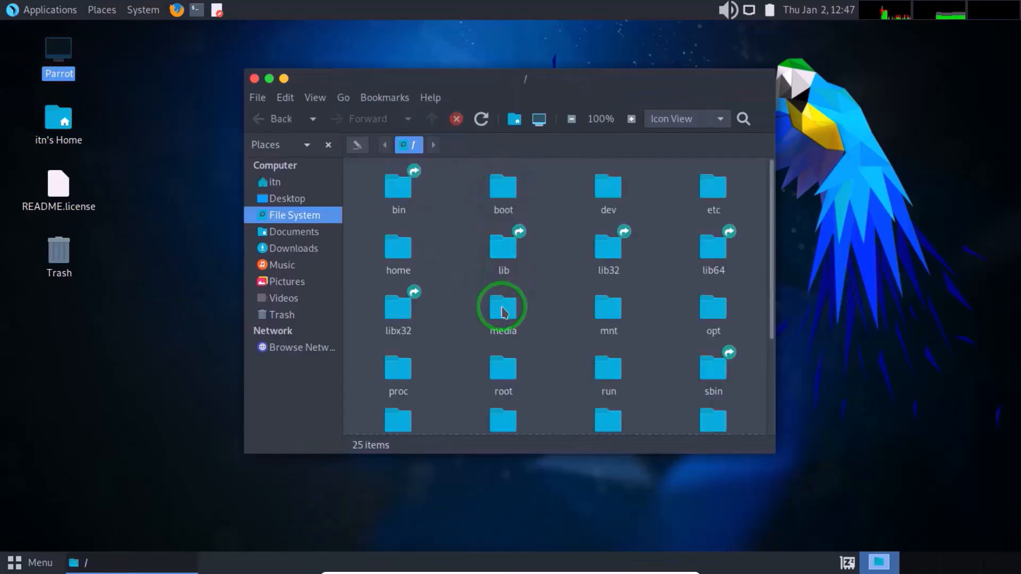
pyautogui.scroll(-3, 503, 314)
pyautogui.scroll(3, 503, 318)
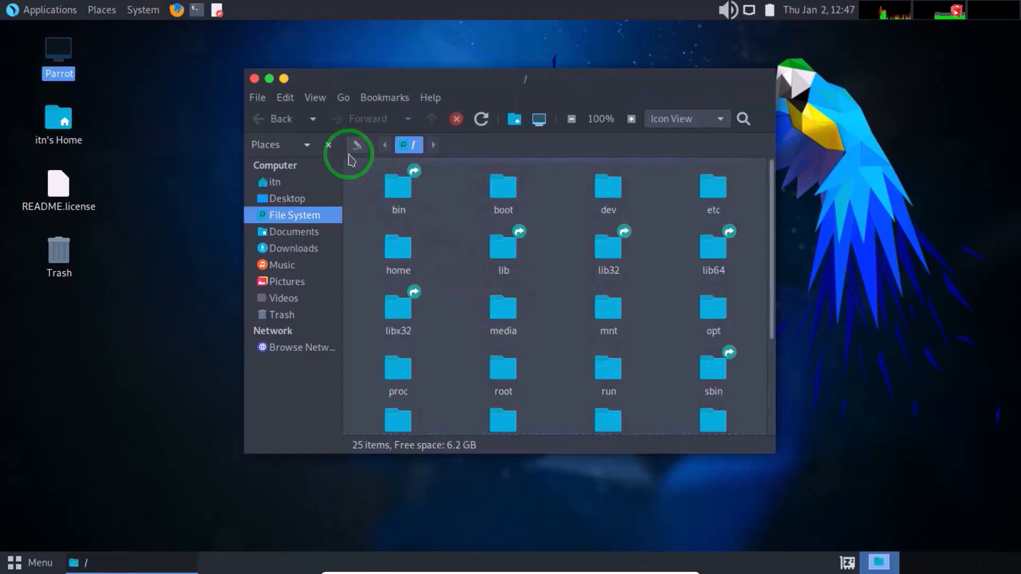
pyautogui.click(254, 79)
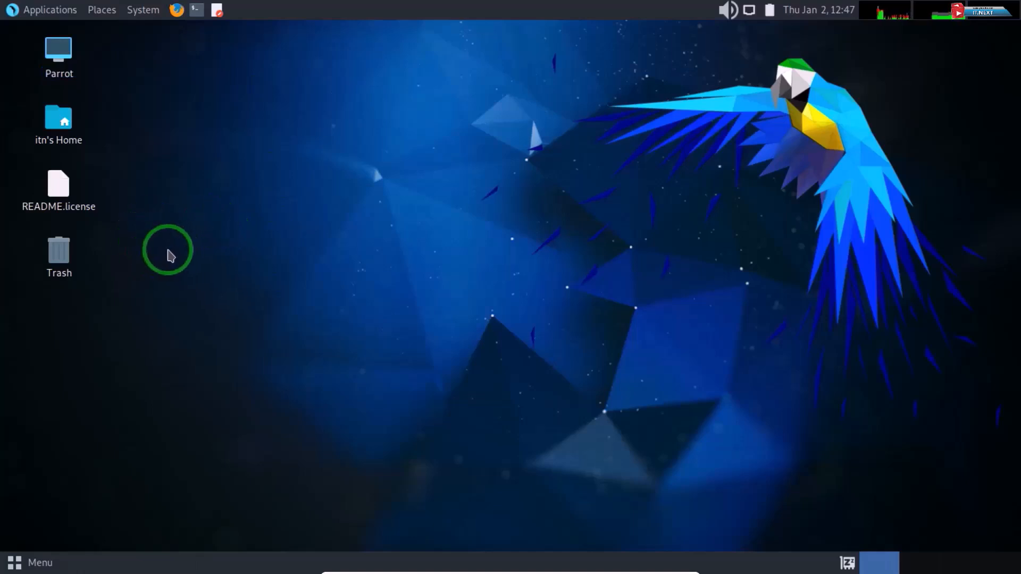
# Step: Examine the installed system's release, hardware and resource information in System Monitor
pyautogui.click(143, 14)
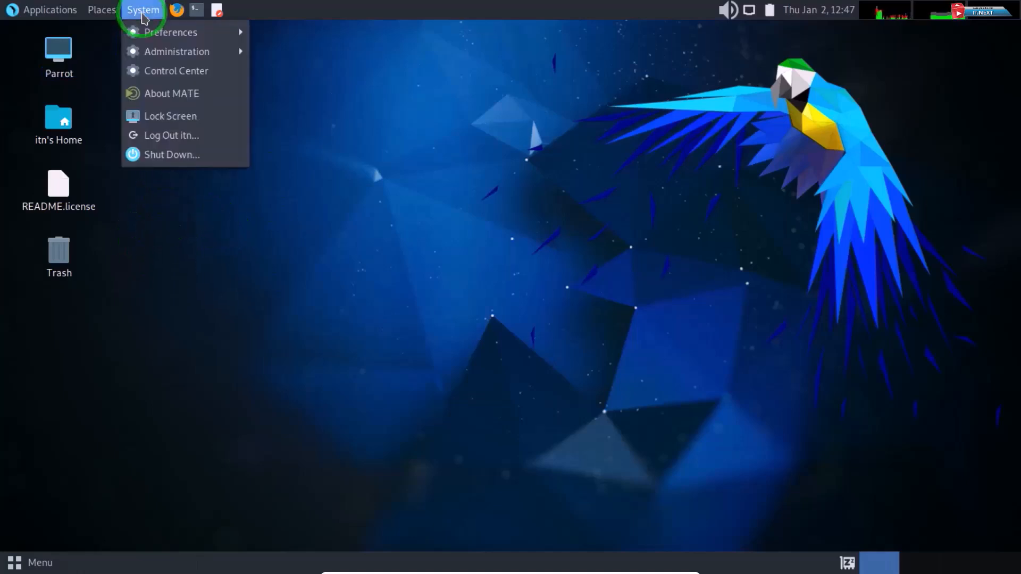
pyautogui.click(172, 93)
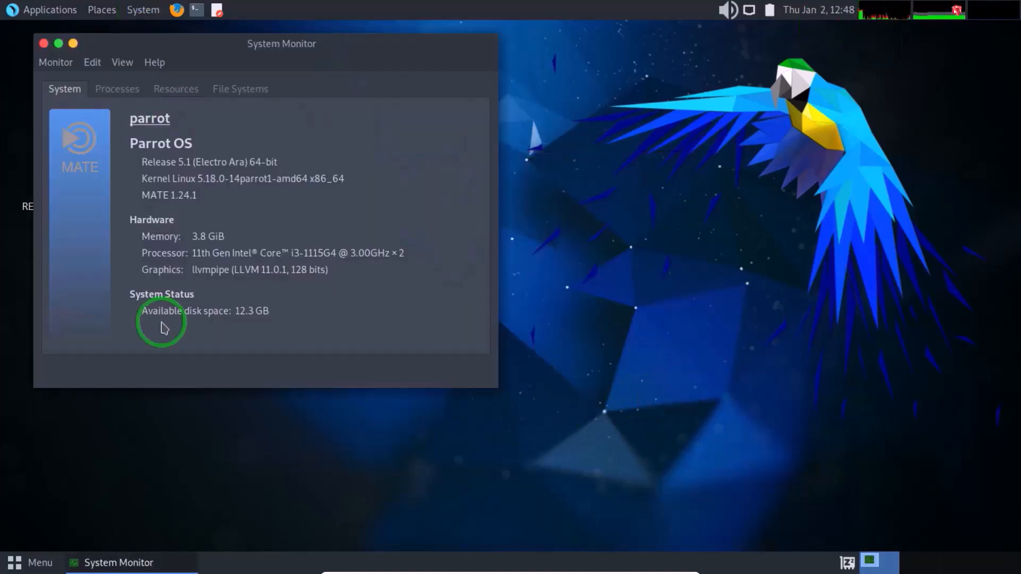
pyautogui.click(181, 89)
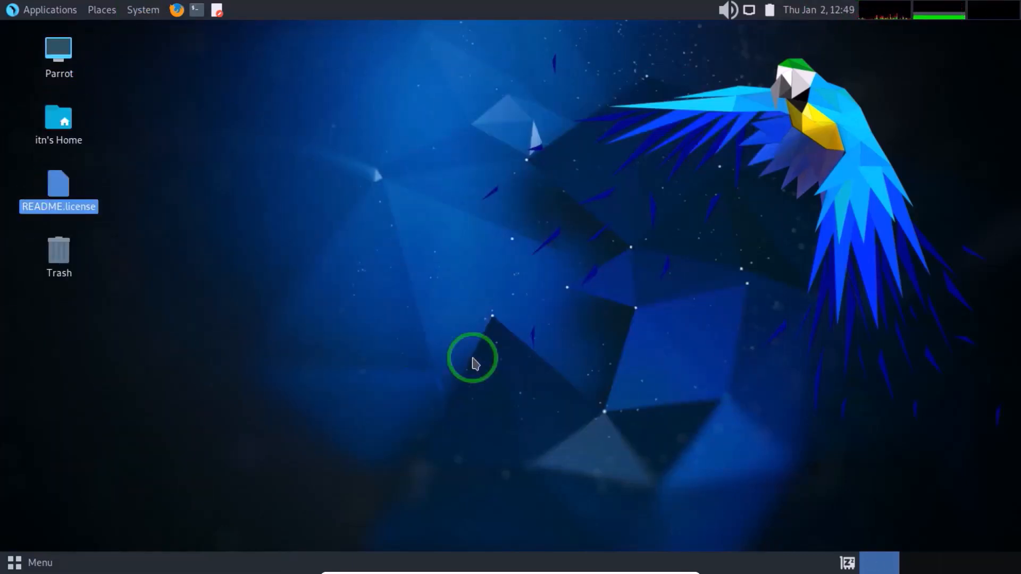
# Step: Browse the installed application categories, including Games
pyautogui.click(29, 562)
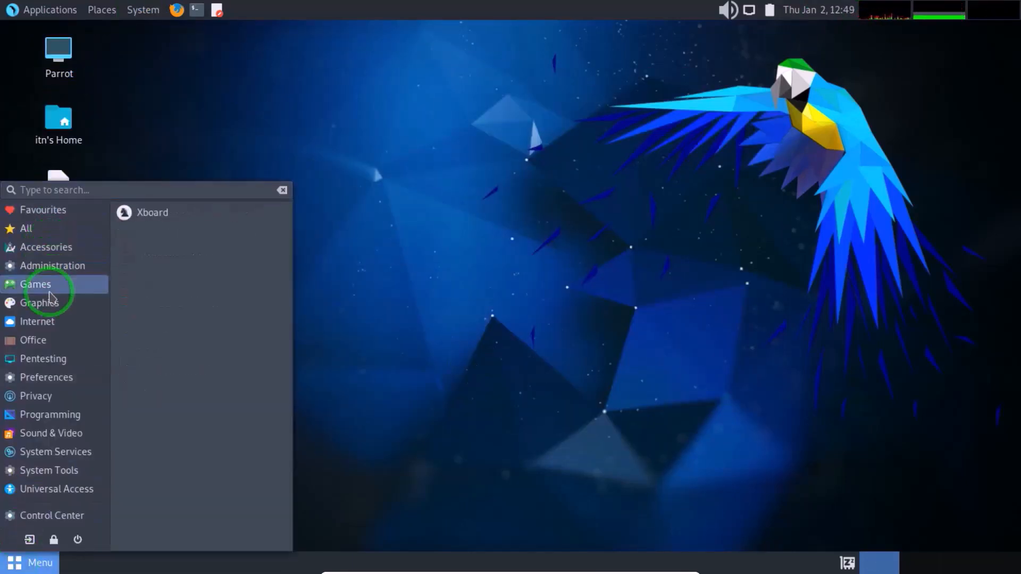